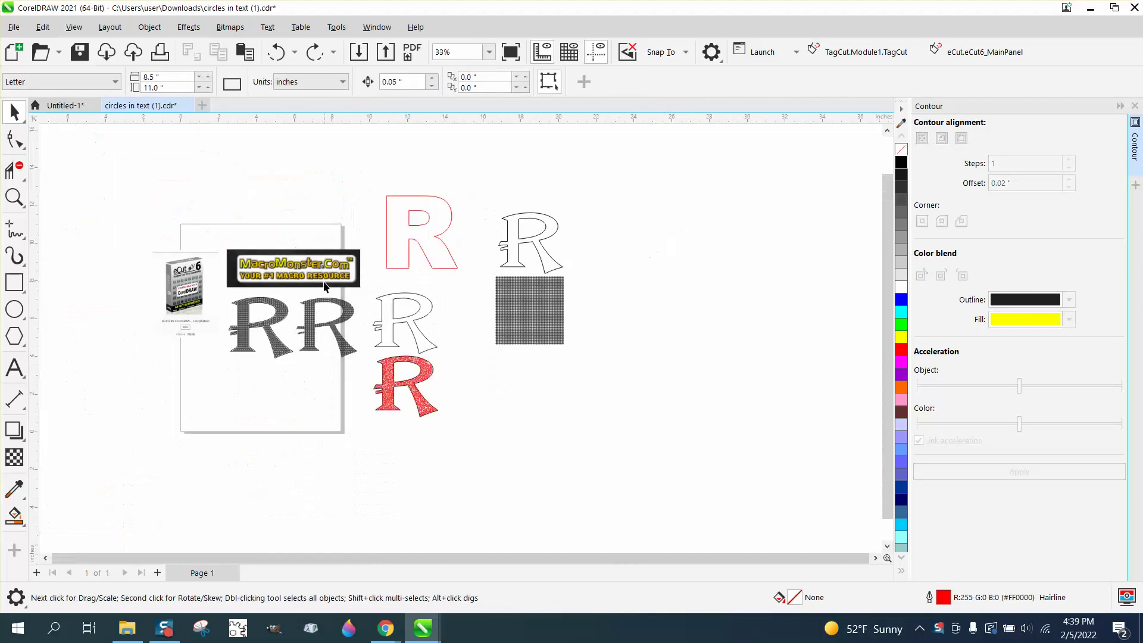
Step: Zoom in to inspect the dotted R letters, the outlined R and the dot grid
{"action": "left_click", "coordinate": [14, 197]}
{"action": "left_click_drag", "start_coordinate": [360, 352], "coordinate": [486, 431]}
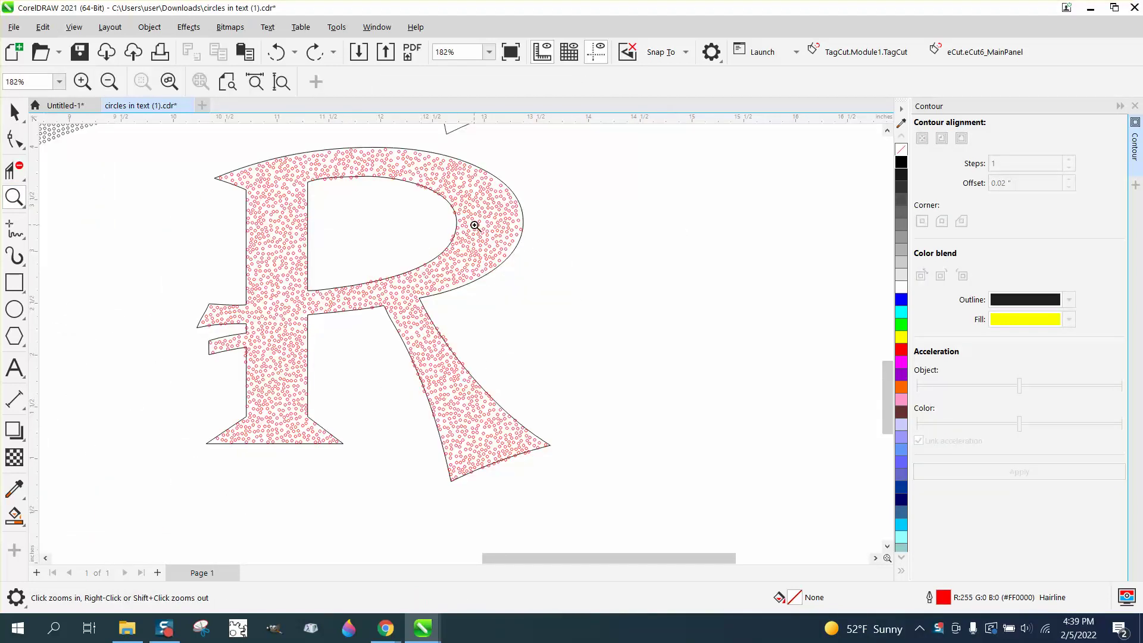
{"action": "scroll", "coordinate": [478, 237], "scroll_direction": "down", "scroll_amount": 1}
{"action": "scroll", "coordinate": [545, 277], "scroll_direction": "up", "scroll_amount": 5}
{"action": "scroll", "coordinate": [542, 283], "scroll_direction": "down", "scroll_amount": 4}
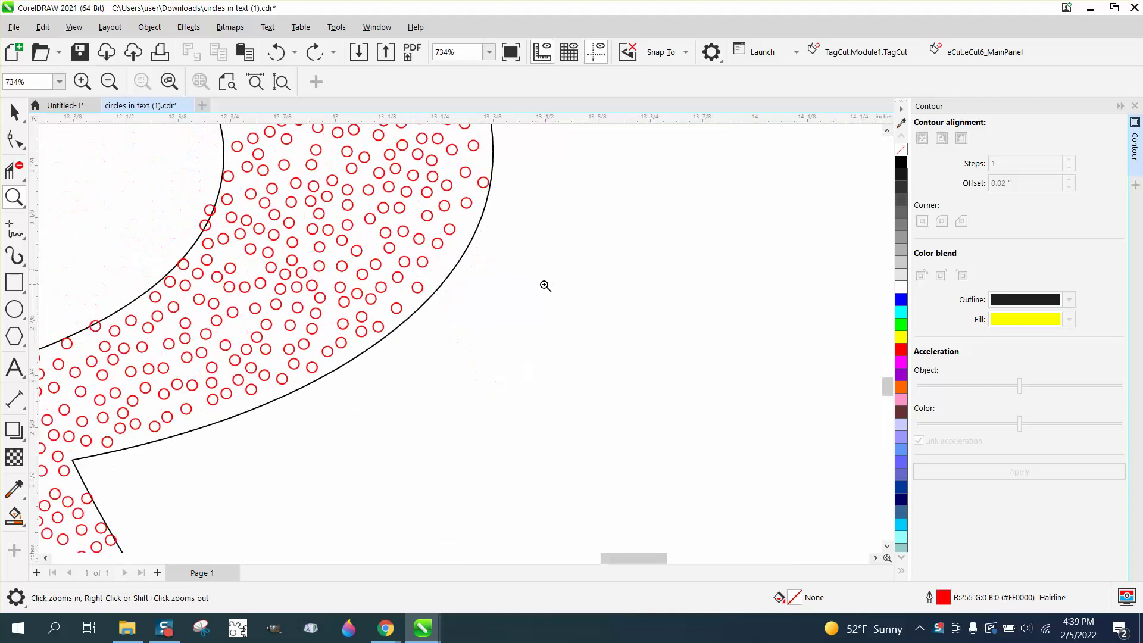
{"action": "scroll", "coordinate": [544, 287], "scroll_direction": "down", "scroll_amount": 6}
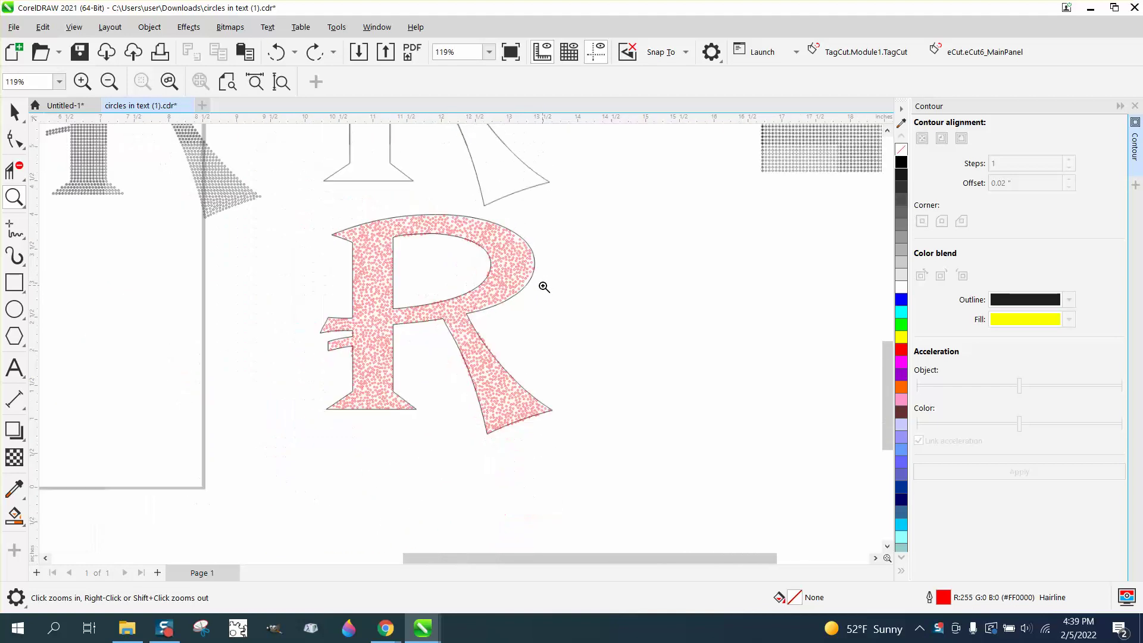
{"action": "left_click_drag", "start_coordinate": [332, 184], "coordinate": [506, 294]}
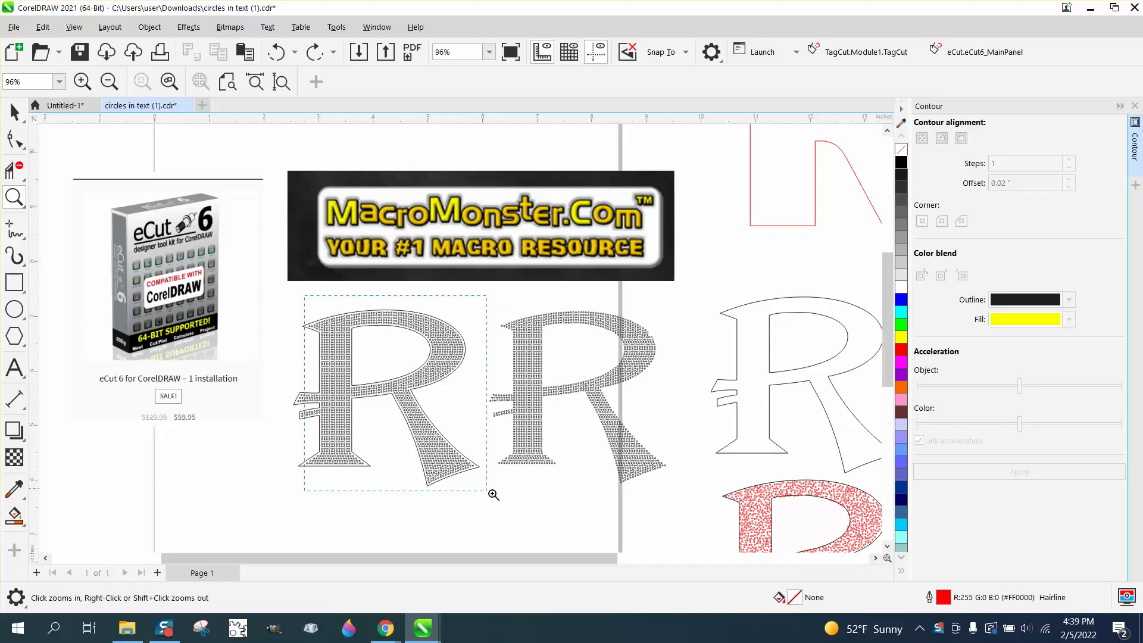
{"action": "left_click_drag", "start_coordinate": [494, 495], "coordinate": [500, 492]}
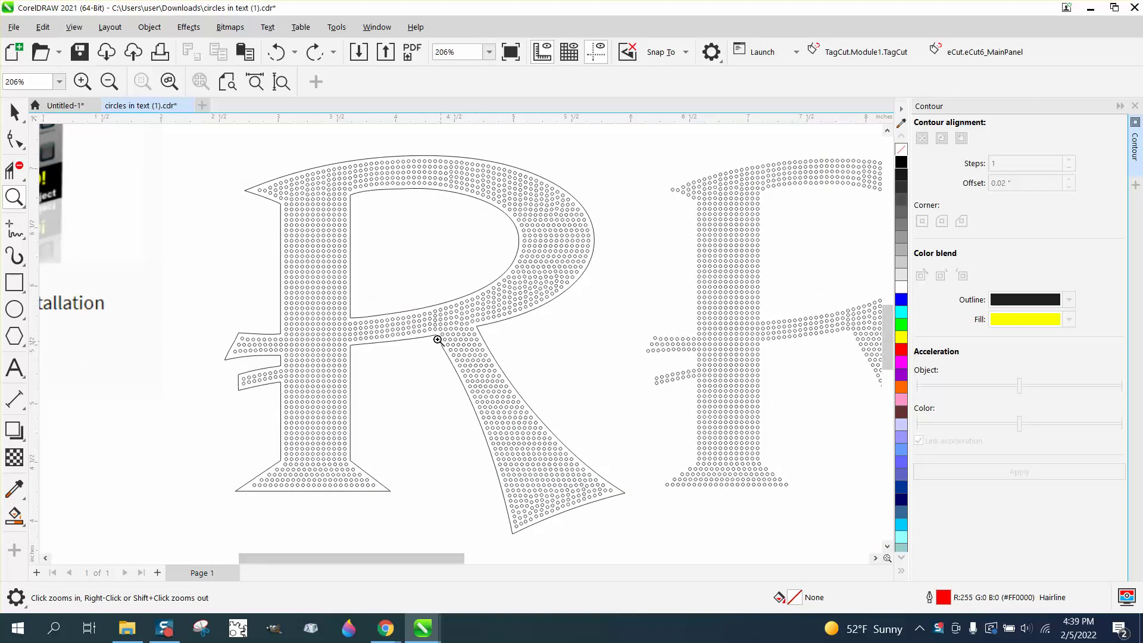
{"action": "scroll", "coordinate": [437, 340], "scroll_direction": "up", "scroll_amount": 5}
{"action": "scroll", "coordinate": [421, 388], "scroll_direction": "down", "scroll_amount": 2}
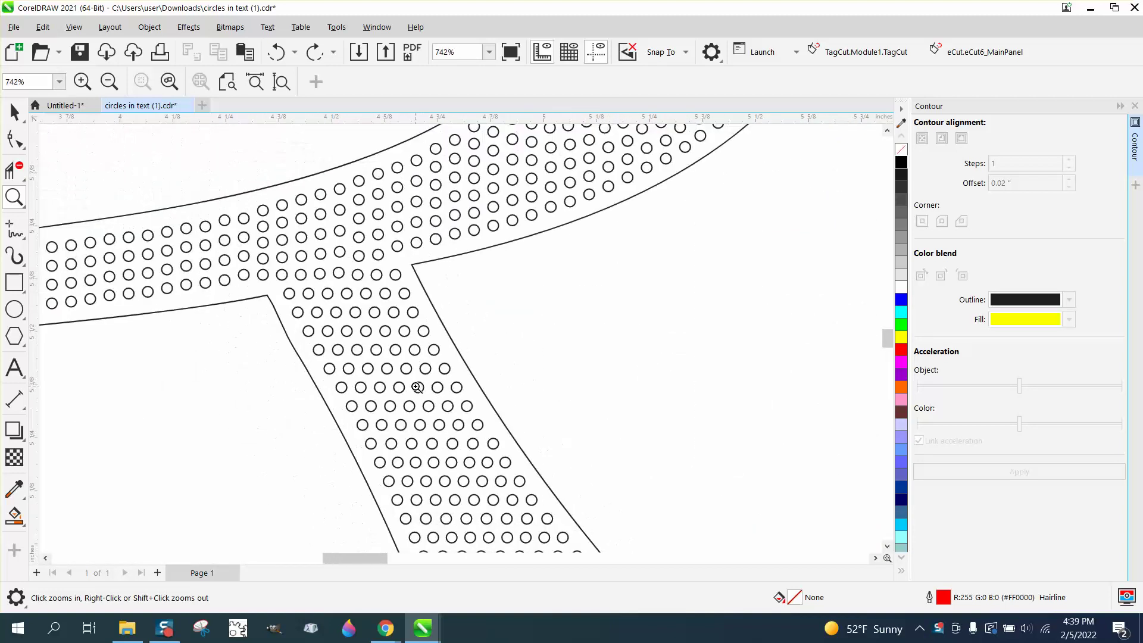
{"action": "scroll", "coordinate": [416, 388], "scroll_direction": "down", "scroll_amount": 5}
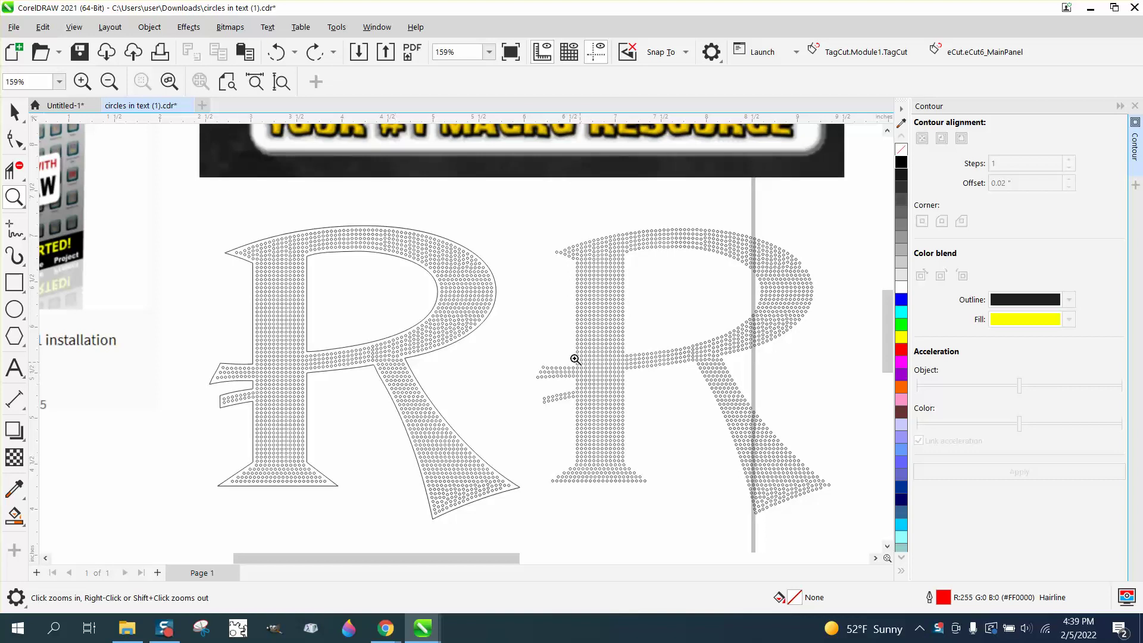
{"action": "left_click_drag", "start_coordinate": [575, 359], "coordinate": [714, 414]}
{"action": "scroll", "coordinate": [446, 370], "scroll_direction": "down", "scroll_amount": 4}
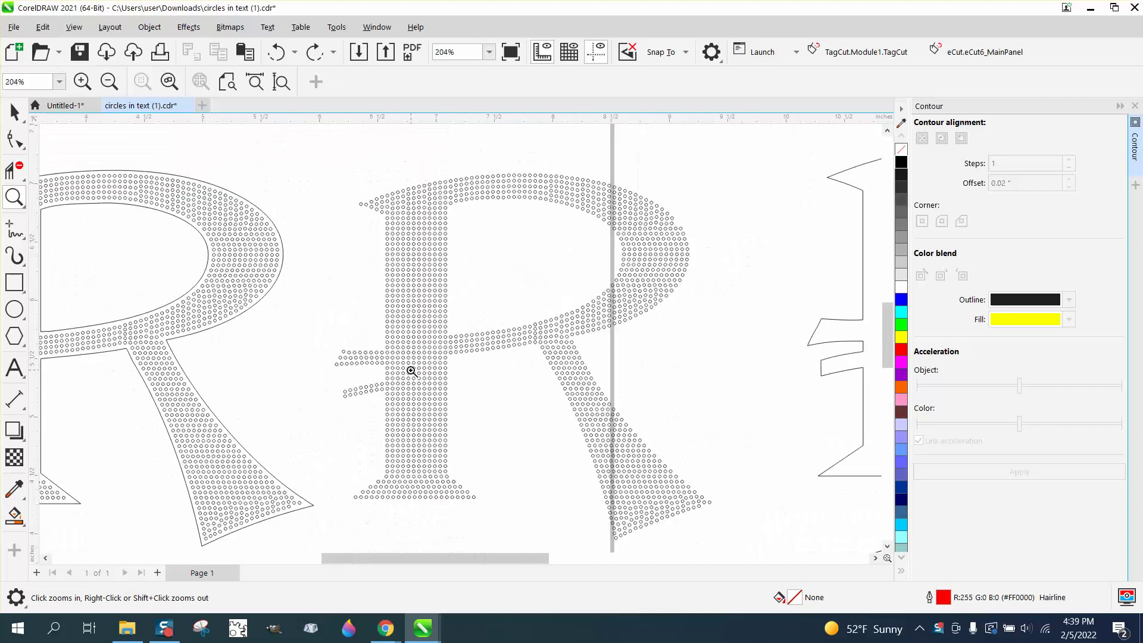
{"action": "scroll", "coordinate": [411, 371], "scroll_direction": "down", "scroll_amount": 5}
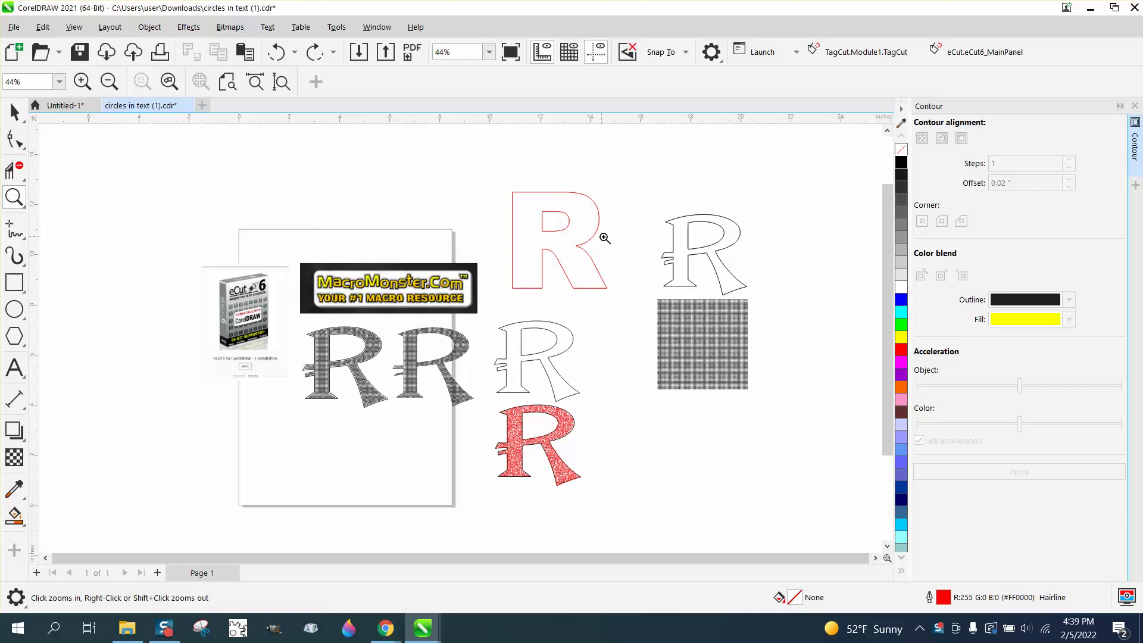
{"action": "left_click_drag", "start_coordinate": [638, 209], "coordinate": [776, 378]}
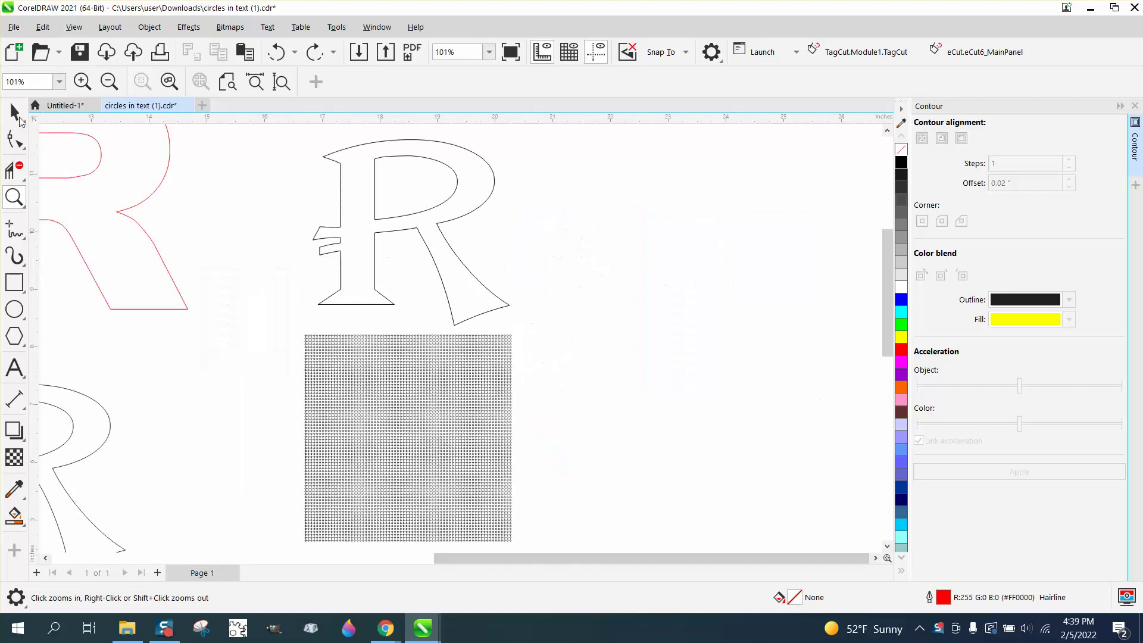
Step: Select the grey dot grid, then zoom in and back out to view it with the R
{"action": "left_click", "coordinate": [19, 120]}
{"action": "scroll", "coordinate": [552, 292], "scroll_direction": "down", "scroll_amount": 1}
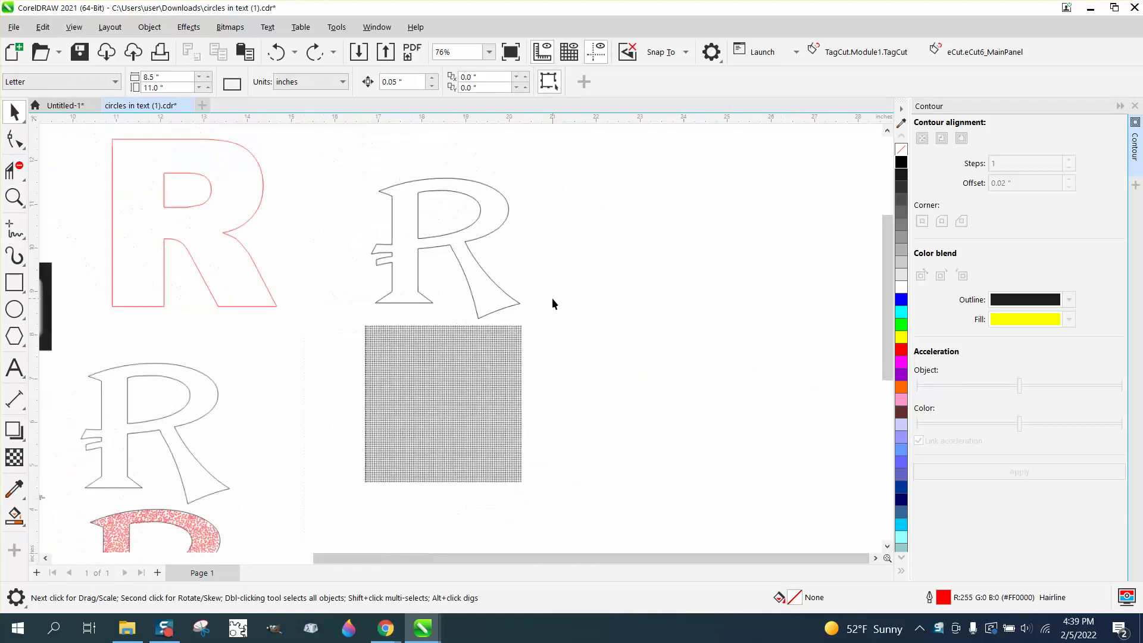
{"action": "left_click", "coordinate": [496, 337]}
{"action": "left_click", "coordinate": [15, 197]}
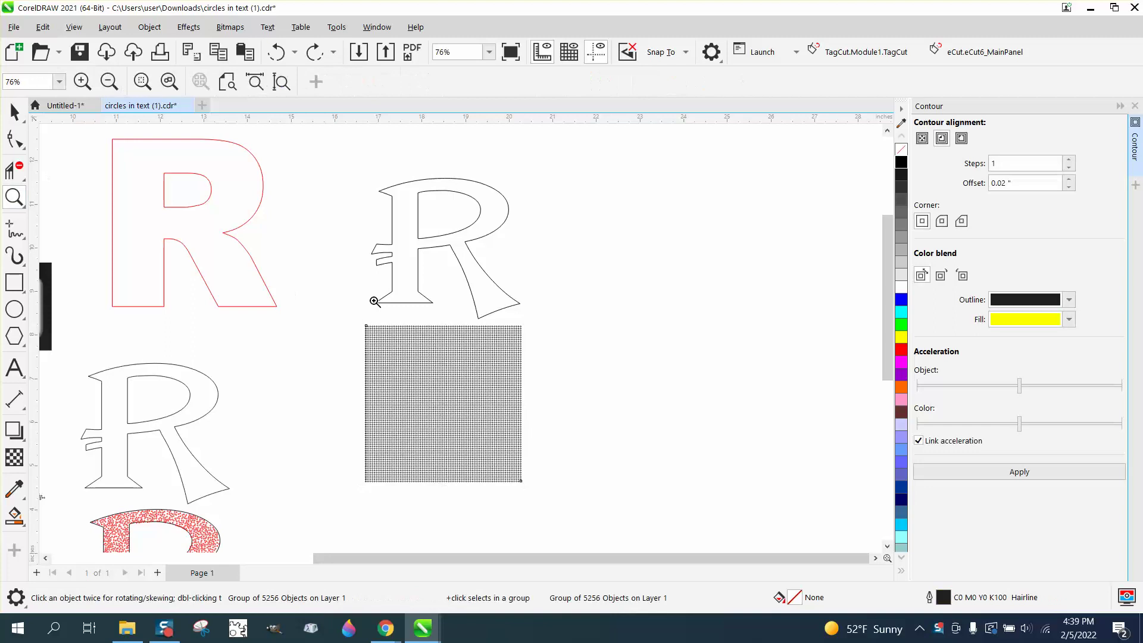
{"action": "left_click", "coordinate": [416, 340]}
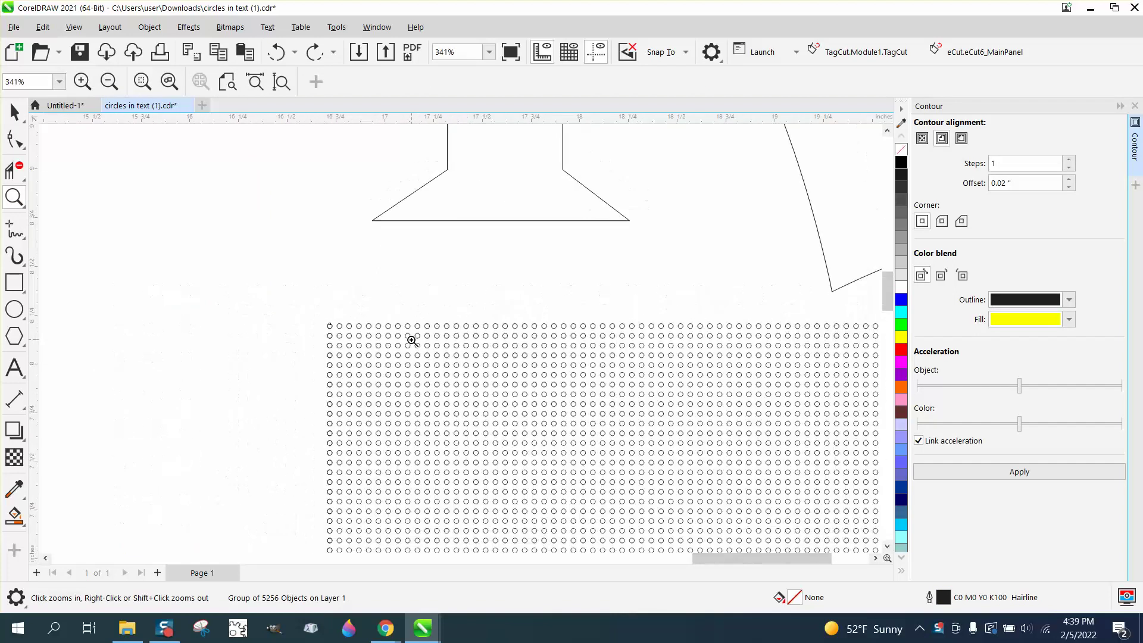
{"action": "right_click", "coordinate": [412, 340]}
{"action": "right_click", "coordinate": [411, 340]}
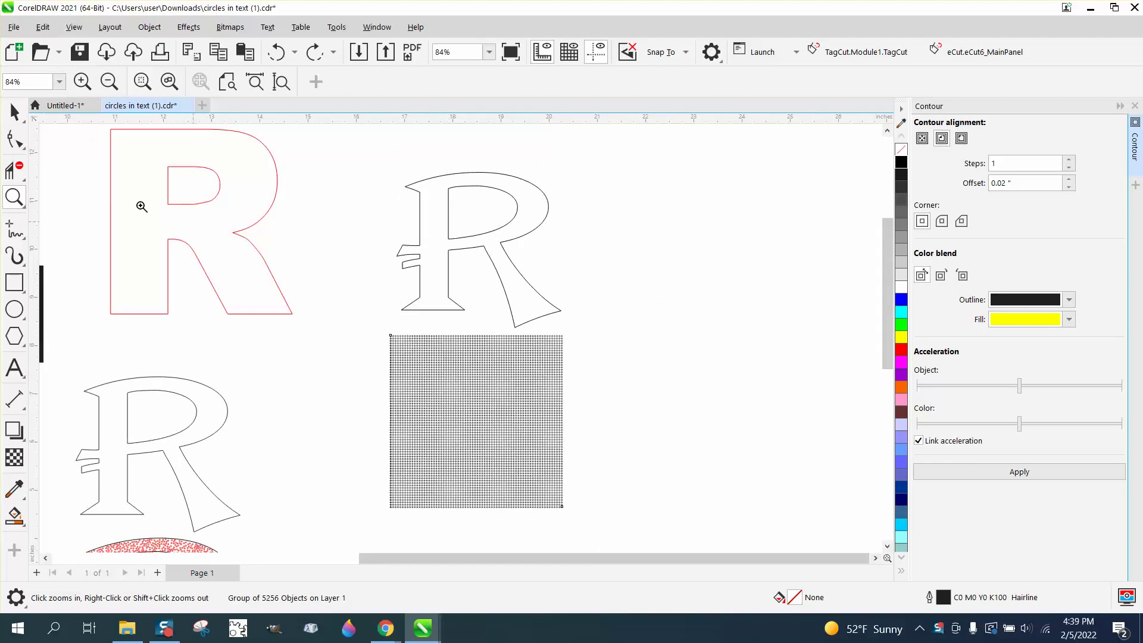
{"action": "key", "text": "space"}
Step: Apply a 0.02" contour to the outlined R and break the contour apart
{"action": "left_click", "coordinate": [457, 250]}
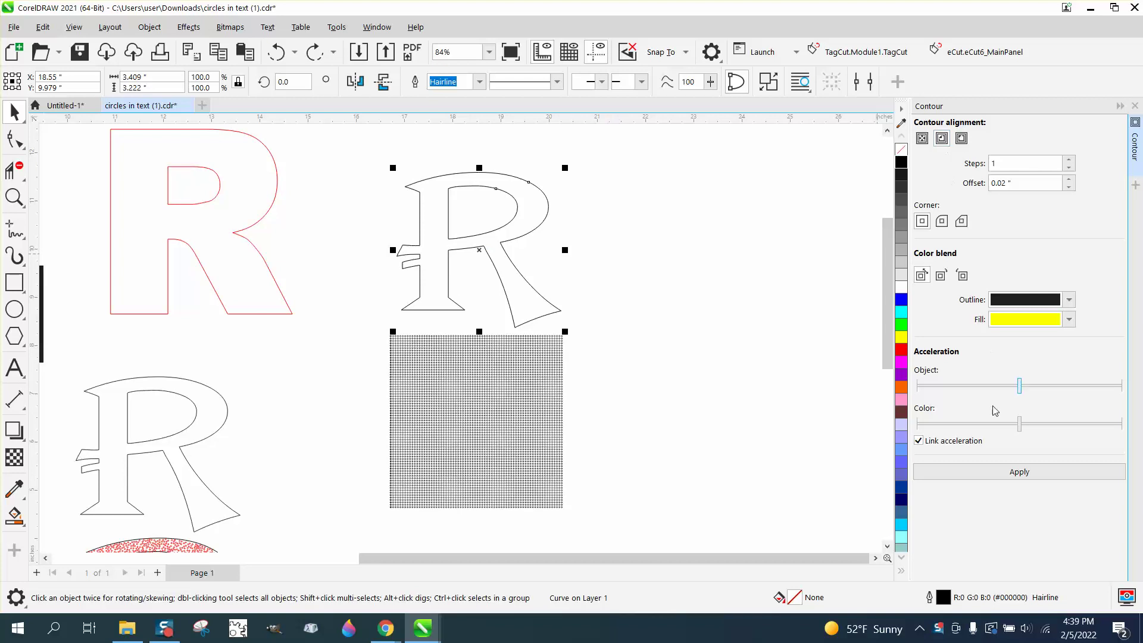
{"action": "left_click", "coordinate": [1018, 471]}
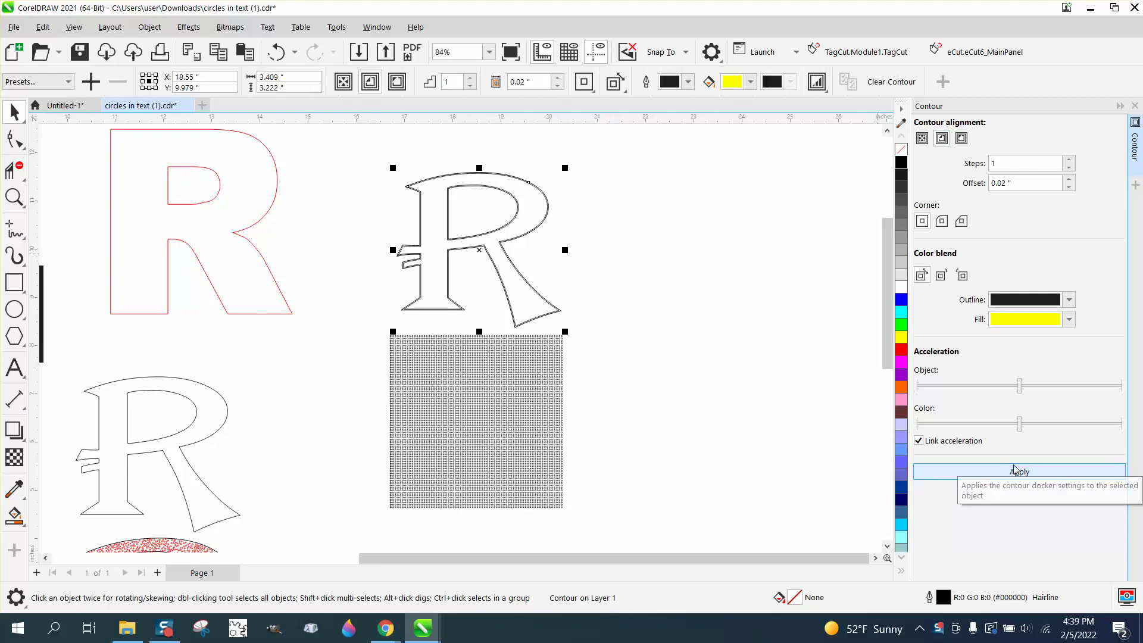
{"action": "left_click", "coordinate": [150, 27]}
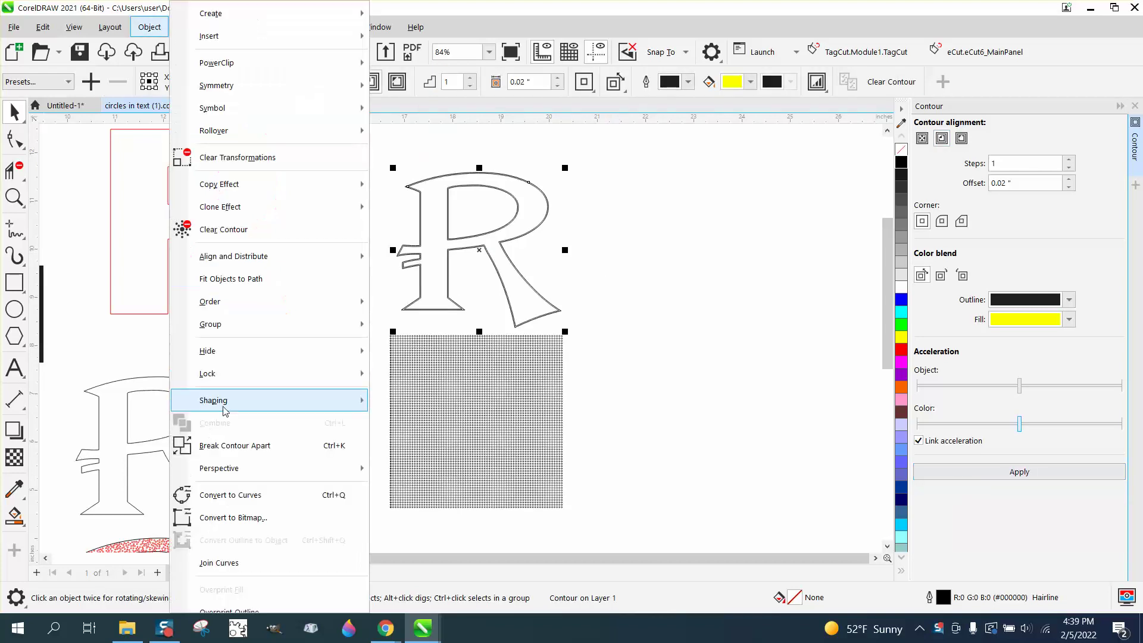
{"action": "left_click", "coordinate": [232, 446]}
{"action": "left_click", "coordinate": [447, 274]}
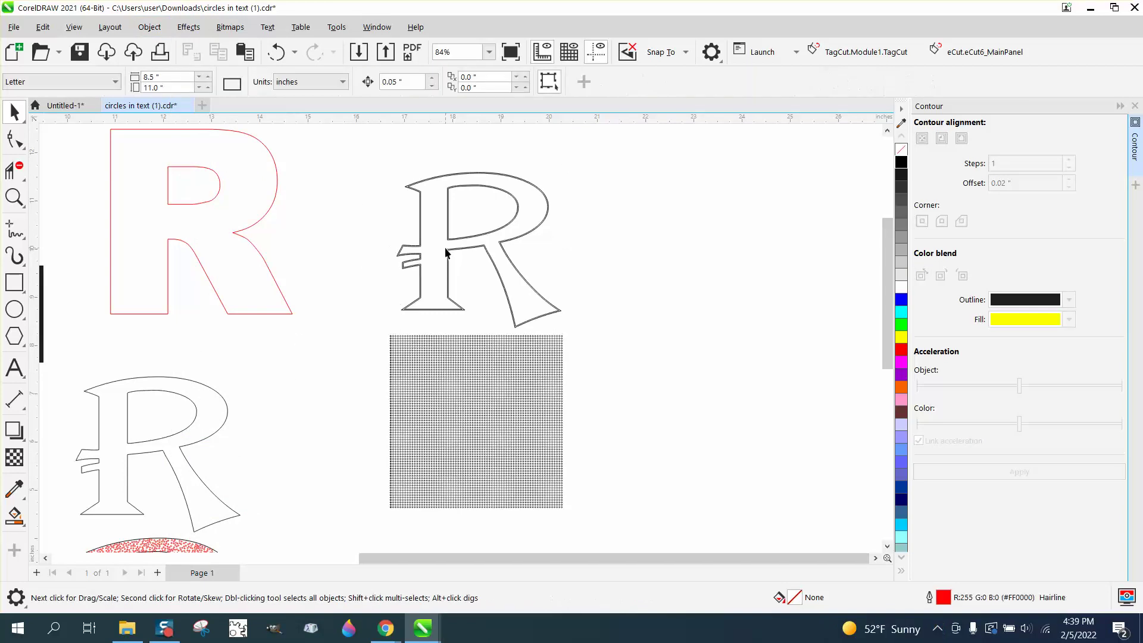
Step: Set the nudge distance to 5" and duplicate the outlined R 5" to the right
{"action": "left_click", "coordinate": [422, 187]}
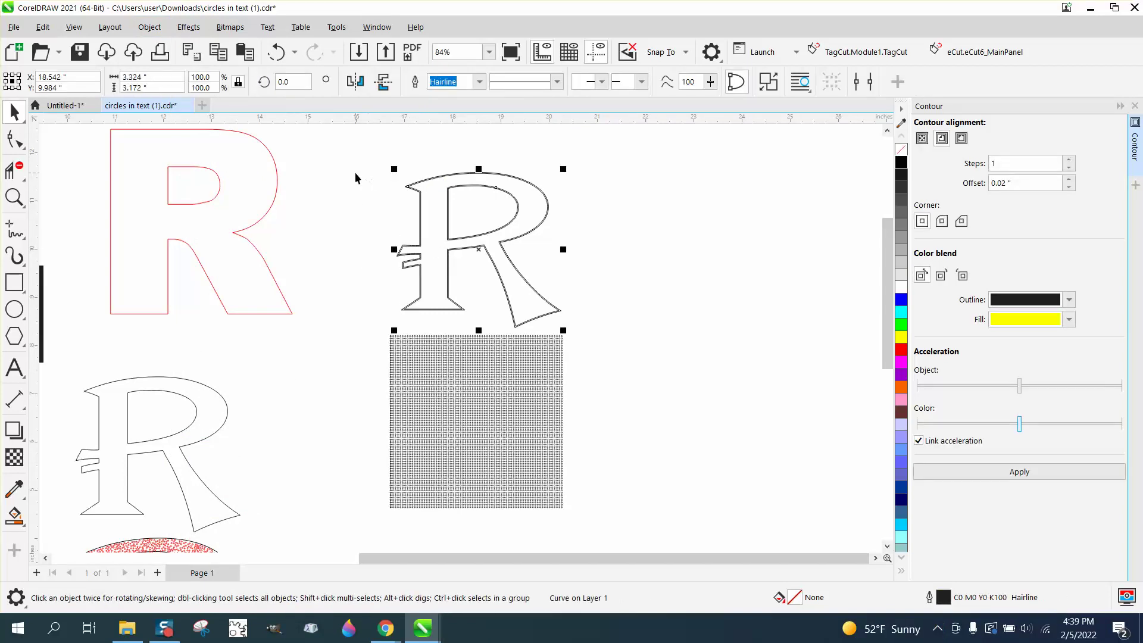
{"action": "left_click", "coordinate": [388, 130]}
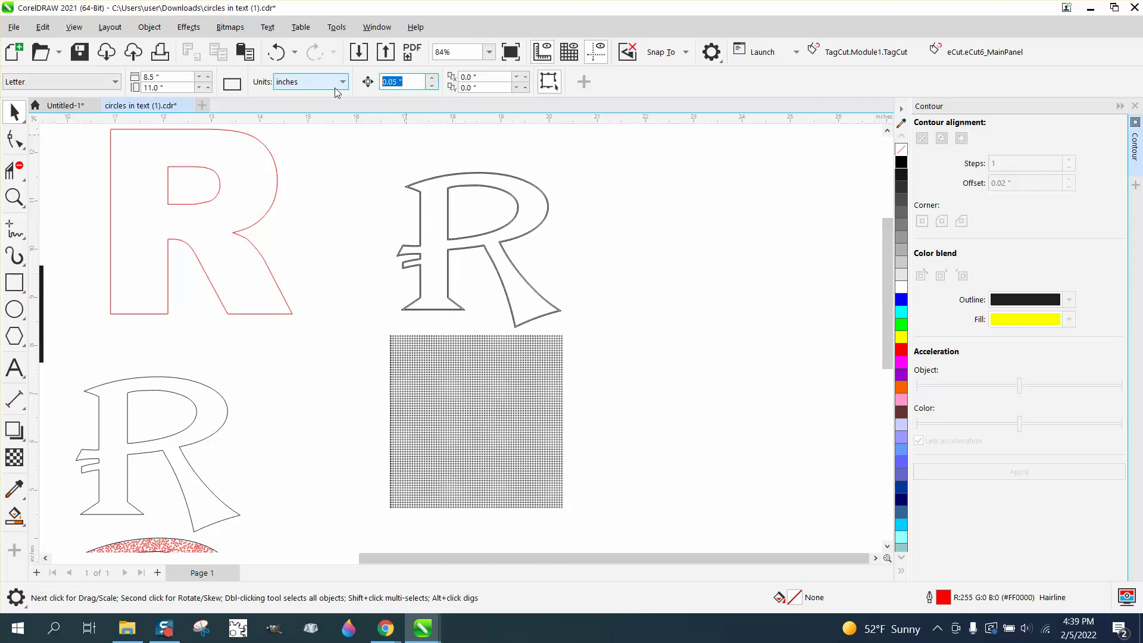
{"action": "type", "text": "5"}
{"action": "left_click", "coordinate": [537, 206]}
{"action": "key", "text": "KP_Add"}
{"action": "key", "text": "Right"}
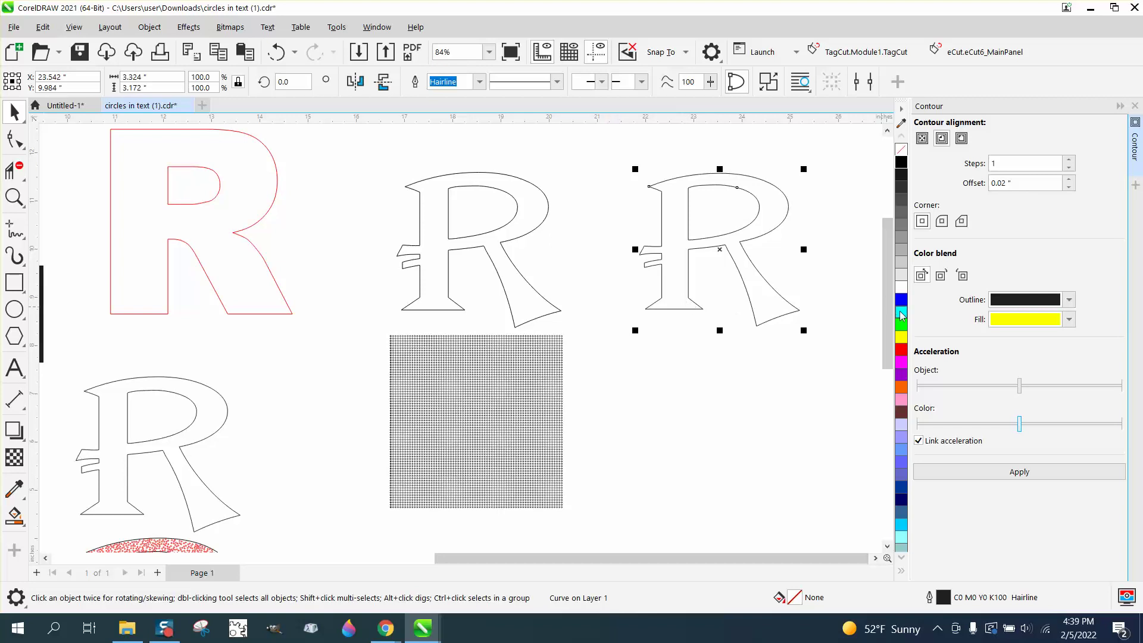
Step: Give the copied outline a red colour and keep it 5" right of the original
{"action": "right_click", "coordinate": [901, 354]}
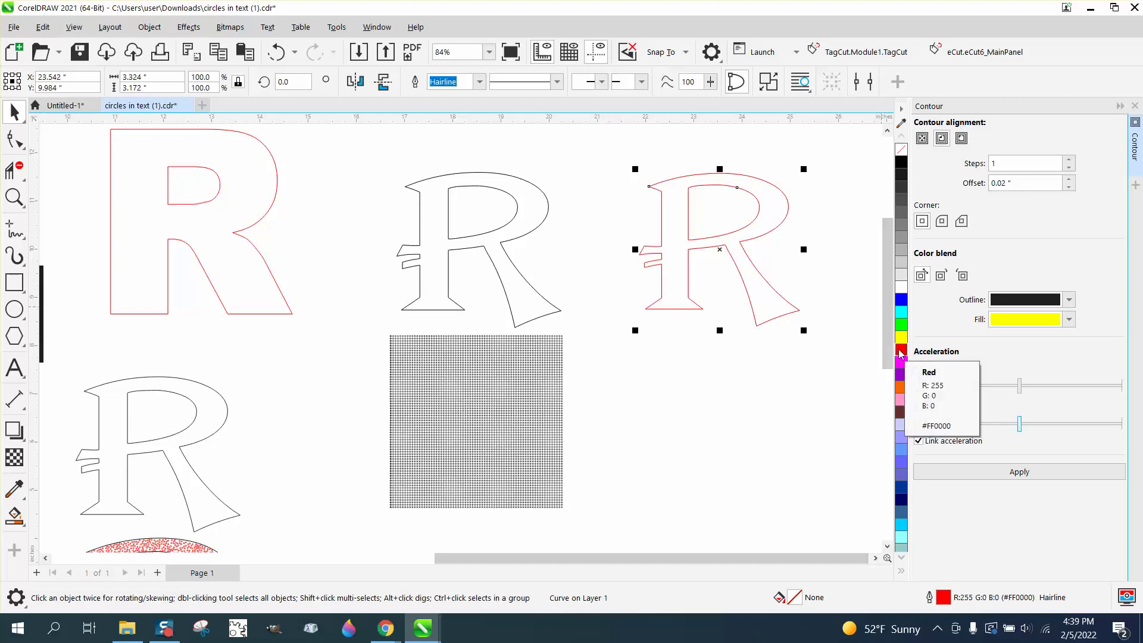
{"action": "key", "text": "Left"}
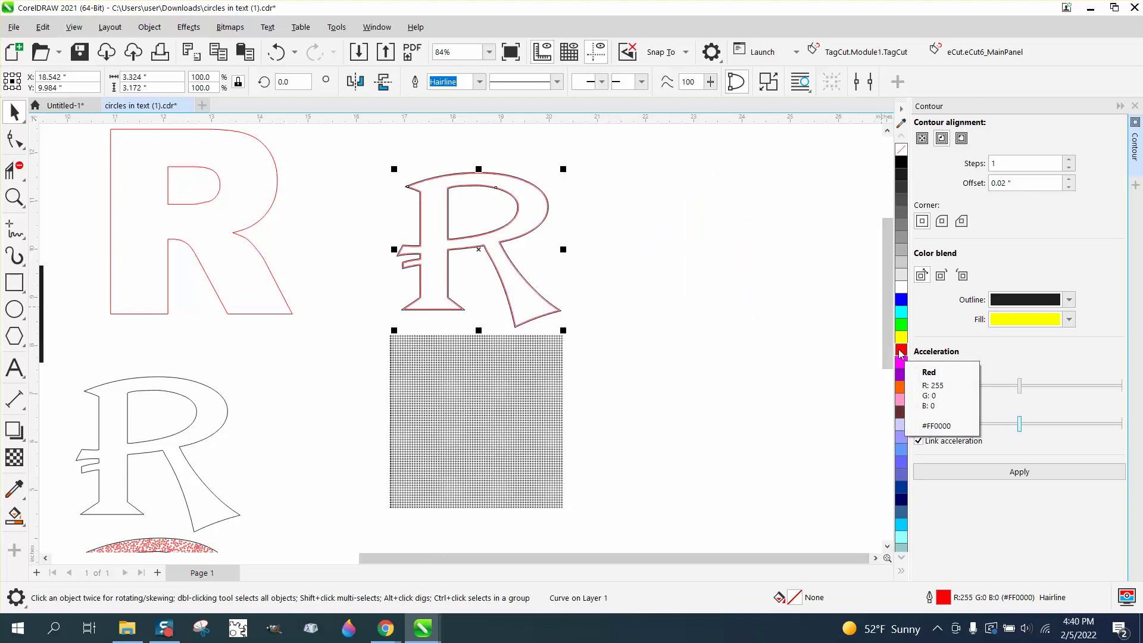
{"action": "left_click", "coordinate": [14, 197]}
{"action": "left_click_drag", "start_coordinate": [429, 194], "coordinate": [430, 195]}
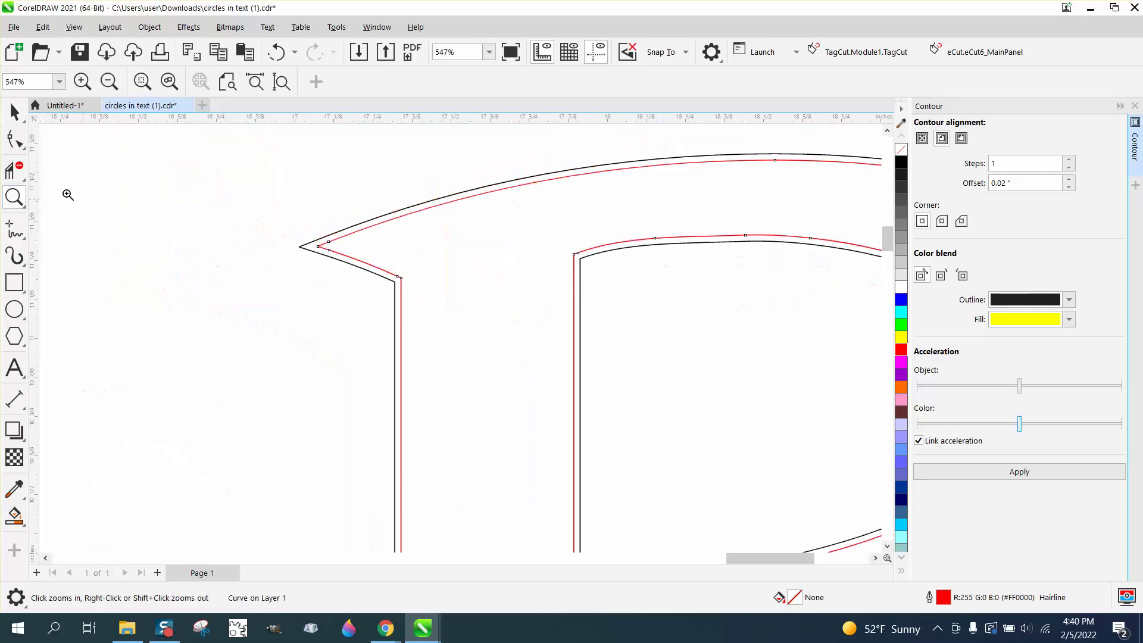
{"action": "left_click", "coordinate": [14, 112]}
{"action": "scroll", "coordinate": [112, 303], "scroll_direction": "down", "scroll_amount": 3}
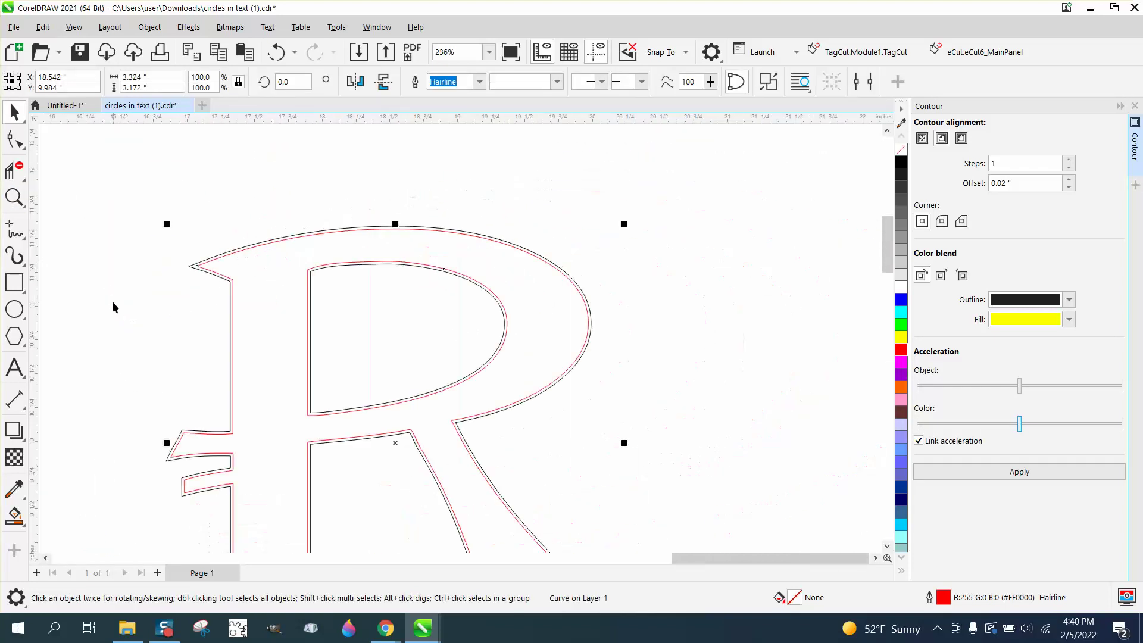
{"action": "key", "text": "ctrl+z"}
{"action": "scroll", "coordinate": [114, 302], "scroll_direction": "down", "scroll_amount": 3}
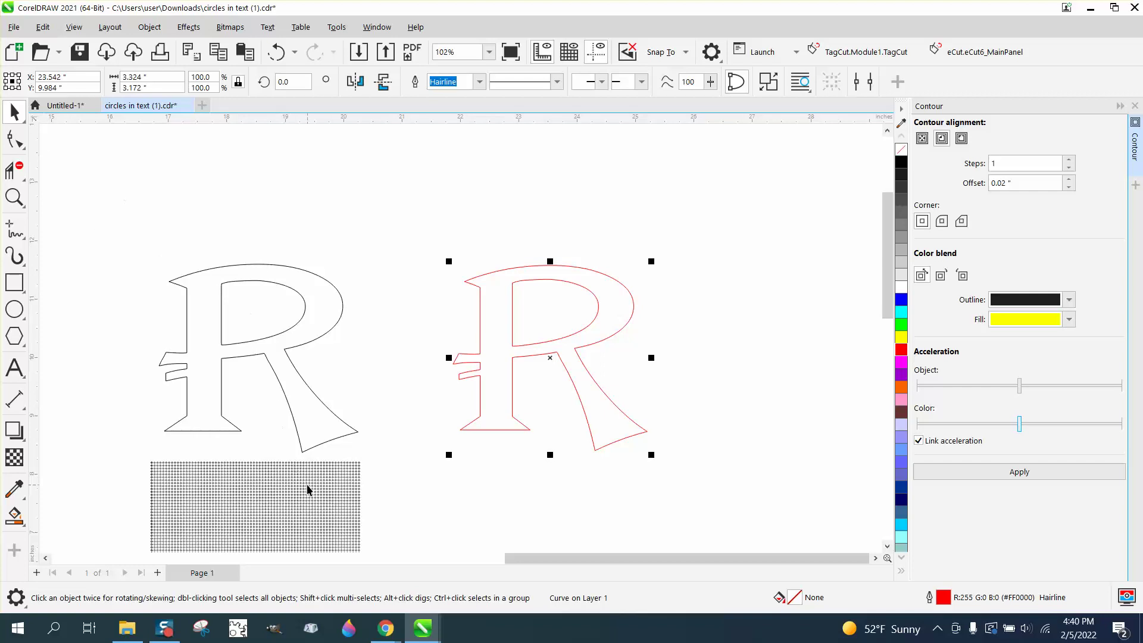
Step: Place the dot grid over the red R and trim it, leaving 1623 R-shaped circles
{"action": "left_click_drag", "start_coordinate": [307, 489], "coordinate": [562, 426]}
{"action": "left_click_drag", "start_coordinate": [423, 237], "coordinate": [427, 258]}
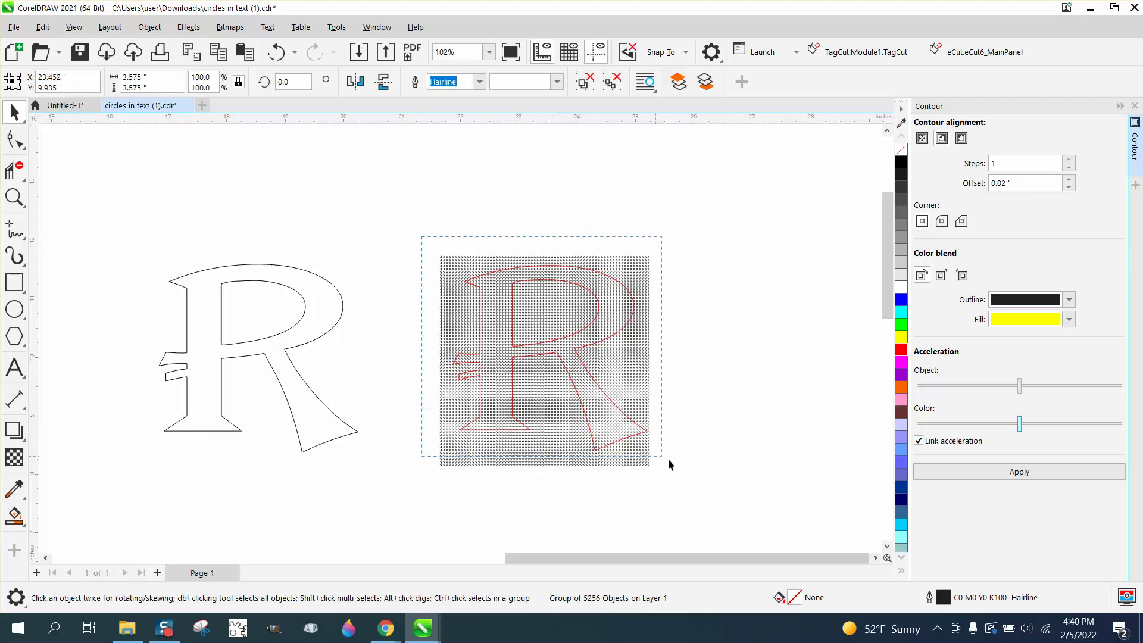
{"action": "left_click_drag", "start_coordinate": [668, 463], "coordinate": [759, 511]}
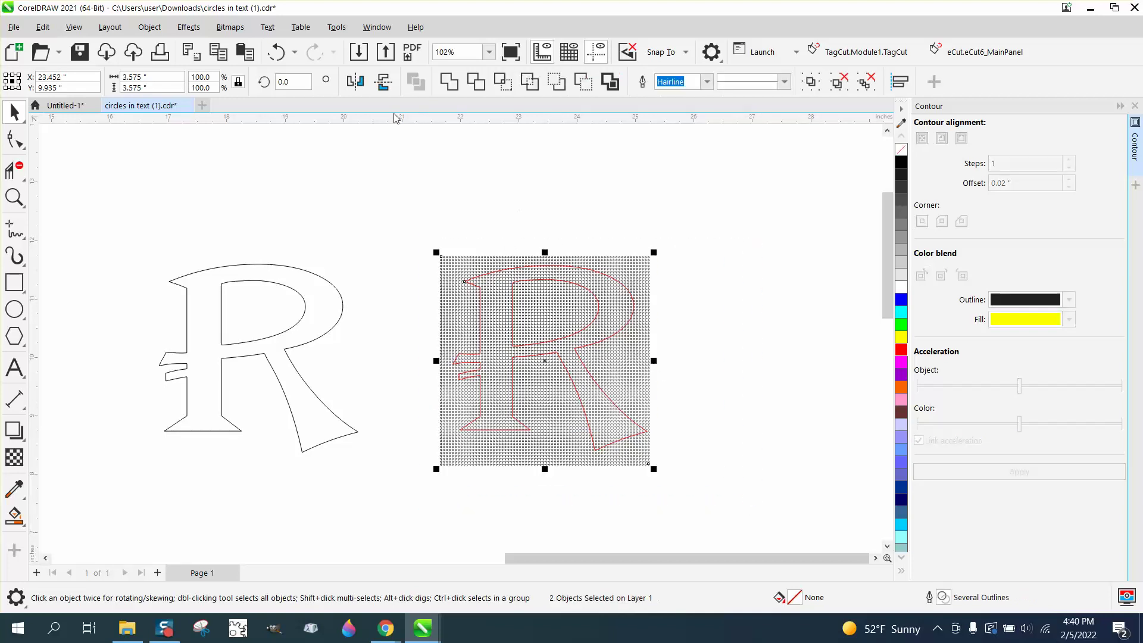
{"action": "left_click", "coordinate": [508, 86]}
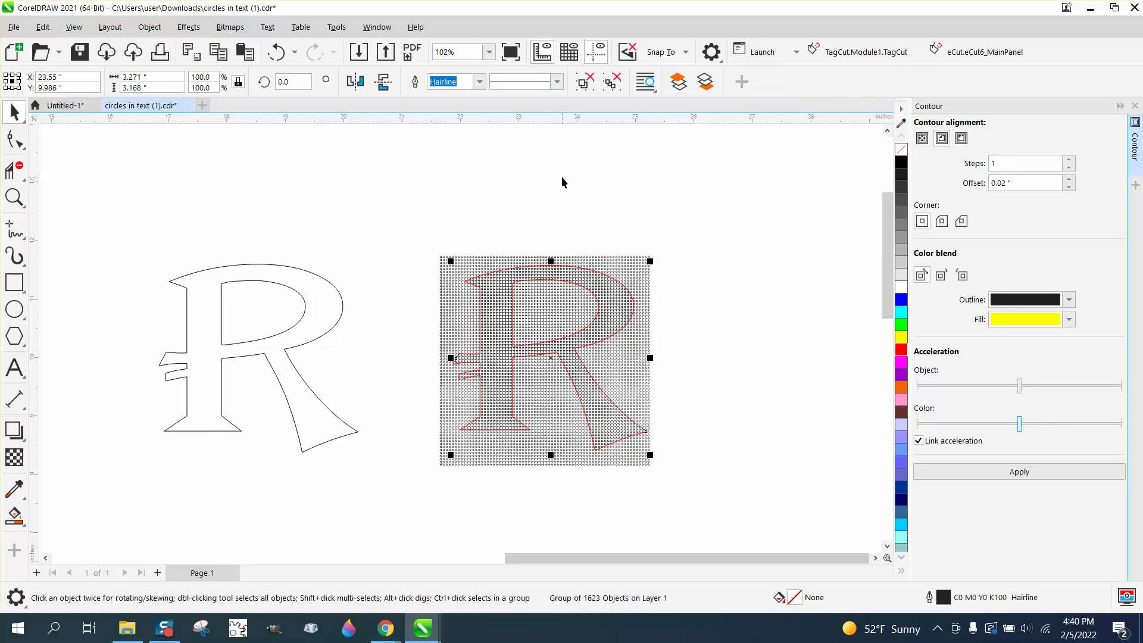
Step: Nudge the trimmed circle group onto the black R and zoom into its top bowl
{"action": "key", "text": "shift+Right"}
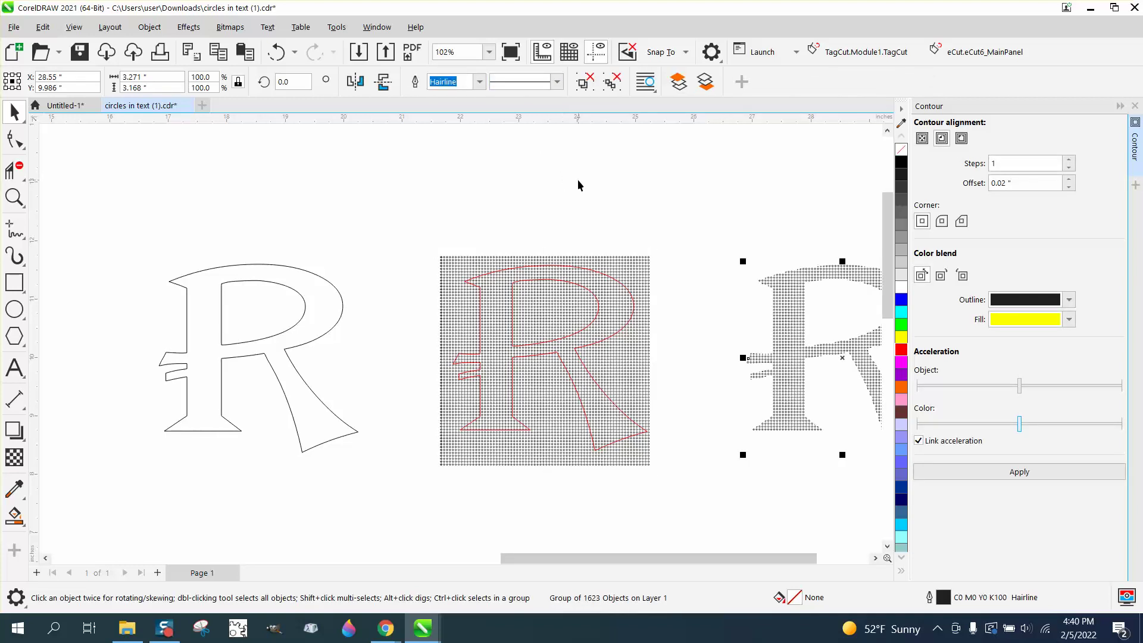
{"action": "key", "text": "shift+Left"}
{"action": "key", "text": "shift+Left"}
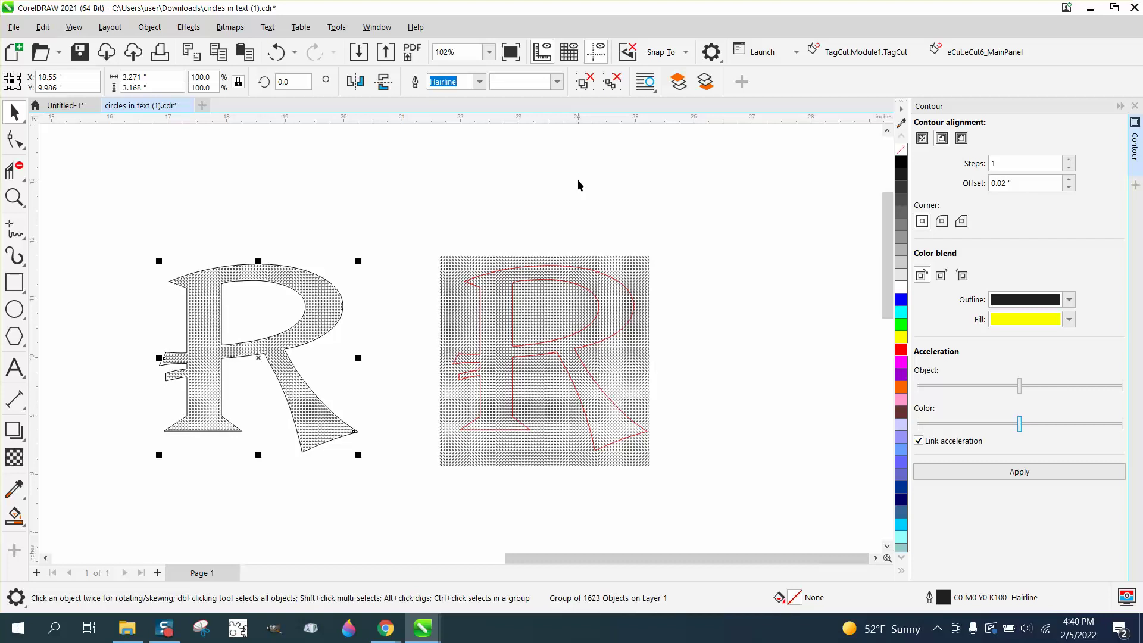
{"action": "key", "text": "z"}
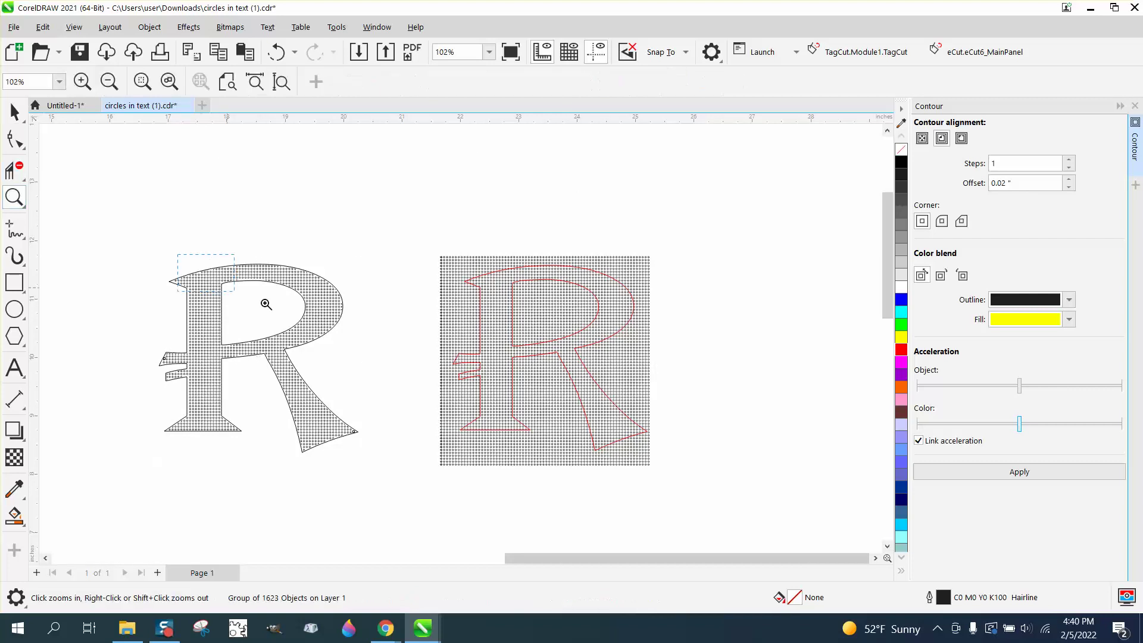
{"action": "left_click_drag", "start_coordinate": [266, 305], "coordinate": [312, 325]}
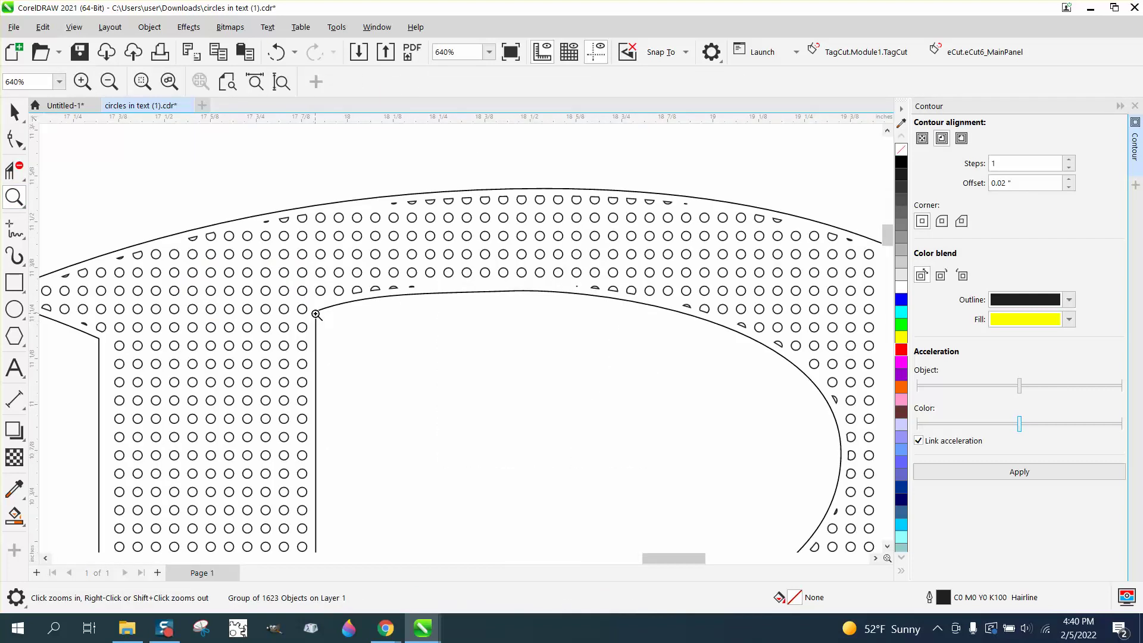
{"action": "scroll", "coordinate": [316, 313], "scroll_direction": "down", "scroll_amount": 1}
{"action": "left_click_drag", "start_coordinate": [77, 246], "coordinate": [235, 364]}
Step: Inspect the trimmed edge circles around the R's upper-left tip and lower-left serif
{"action": "scroll", "coordinate": [239, 365], "scroll_direction": "down", "scroll_amount": 6}
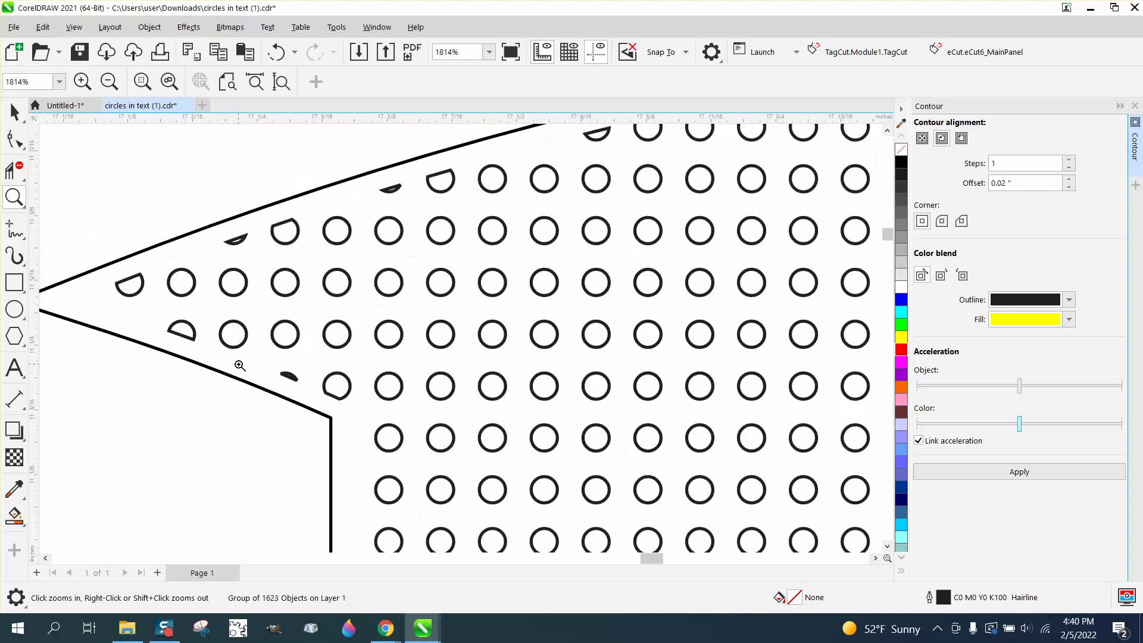
{"action": "scroll", "coordinate": [334, 396], "scroll_direction": "down", "scroll_amount": 2}
{"action": "scroll", "coordinate": [337, 398], "scroll_direction": "up", "scroll_amount": 15}
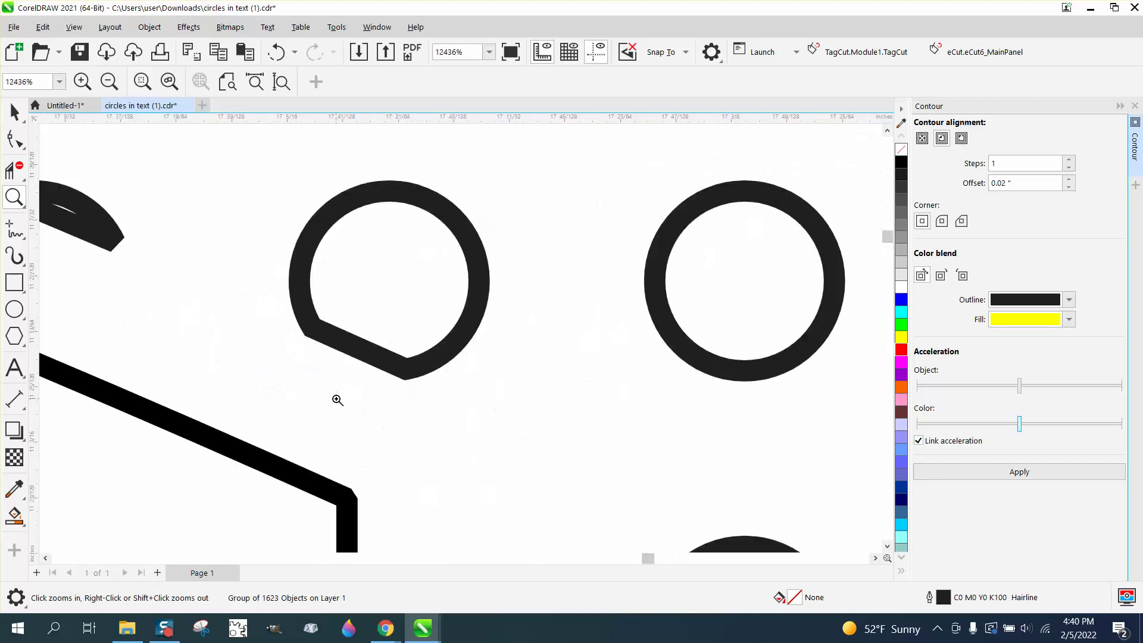
{"action": "scroll", "coordinate": [337, 398], "scroll_direction": "down", "scroll_amount": 8}
{"action": "scroll", "coordinate": [338, 400], "scroll_direction": "down", "scroll_amount": 5}
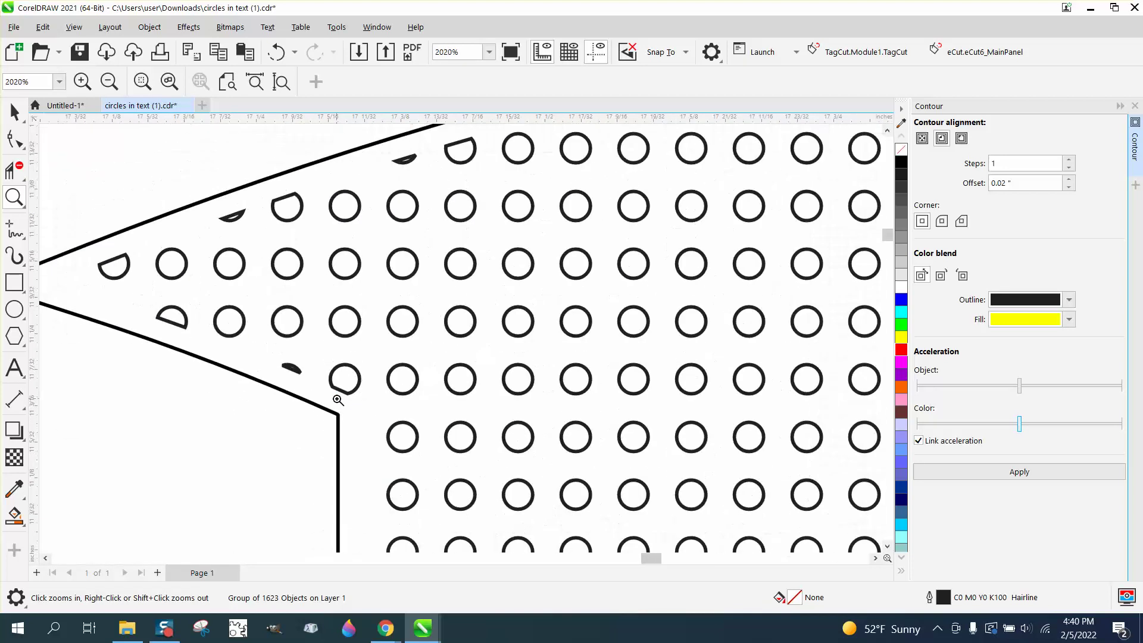
{"action": "scroll", "coordinate": [337, 400], "scroll_direction": "down", "scroll_amount": 1}
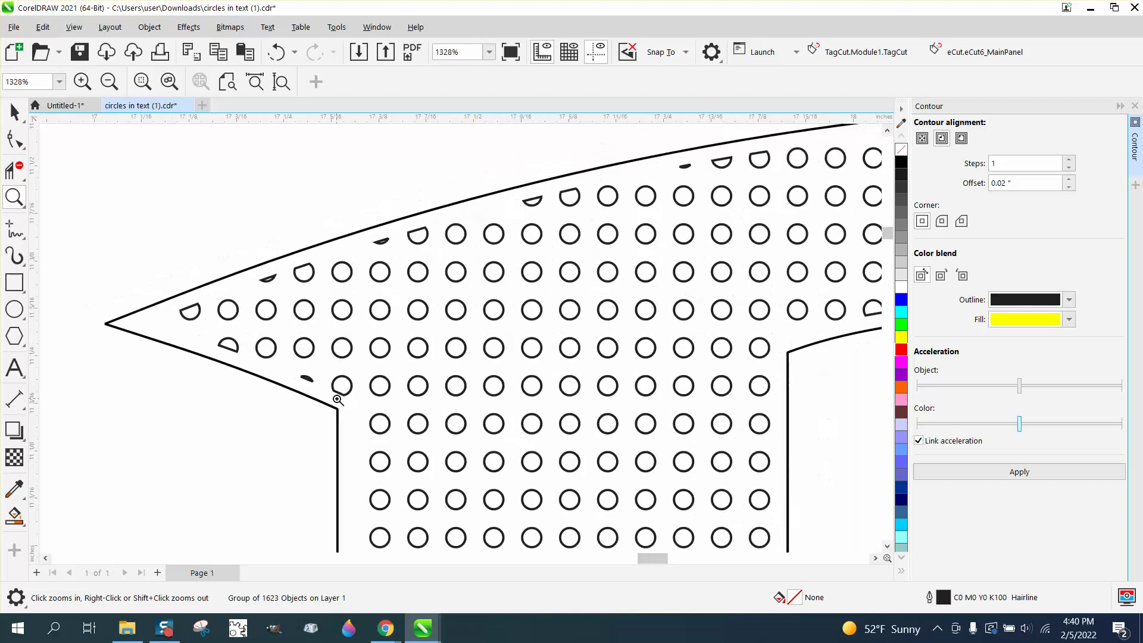
{"action": "scroll", "coordinate": [337, 400], "scroll_direction": "down", "scroll_amount": 7}
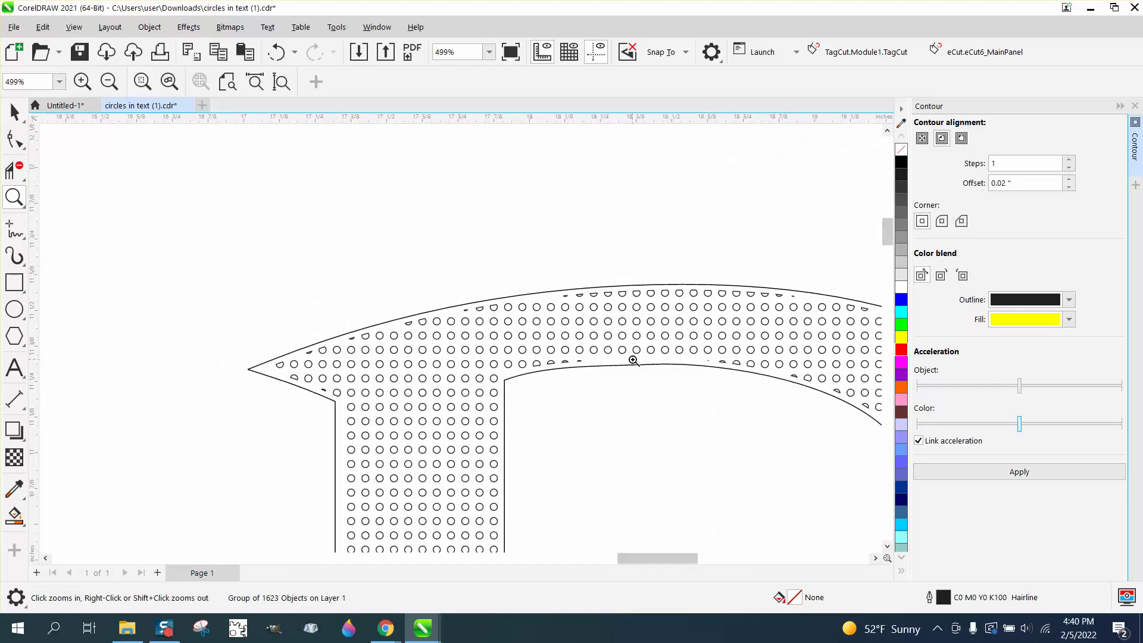
{"action": "scroll", "coordinate": [538, 350], "scroll_direction": "down", "scroll_amount": 7}
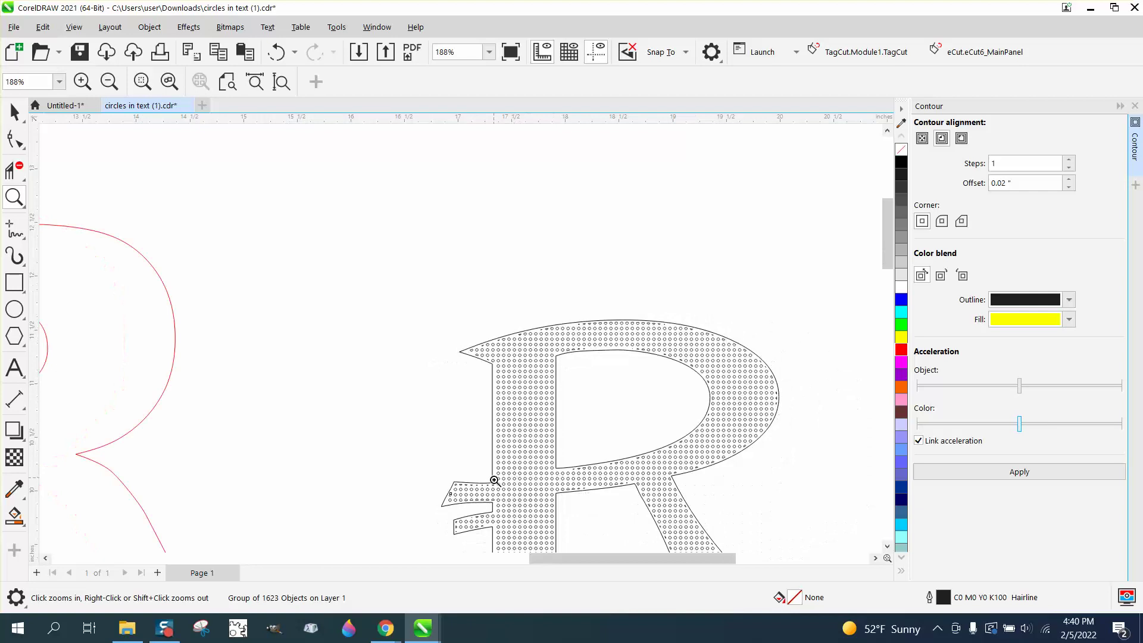
{"action": "left_click_drag", "start_coordinate": [429, 460], "coordinate": [576, 528]}
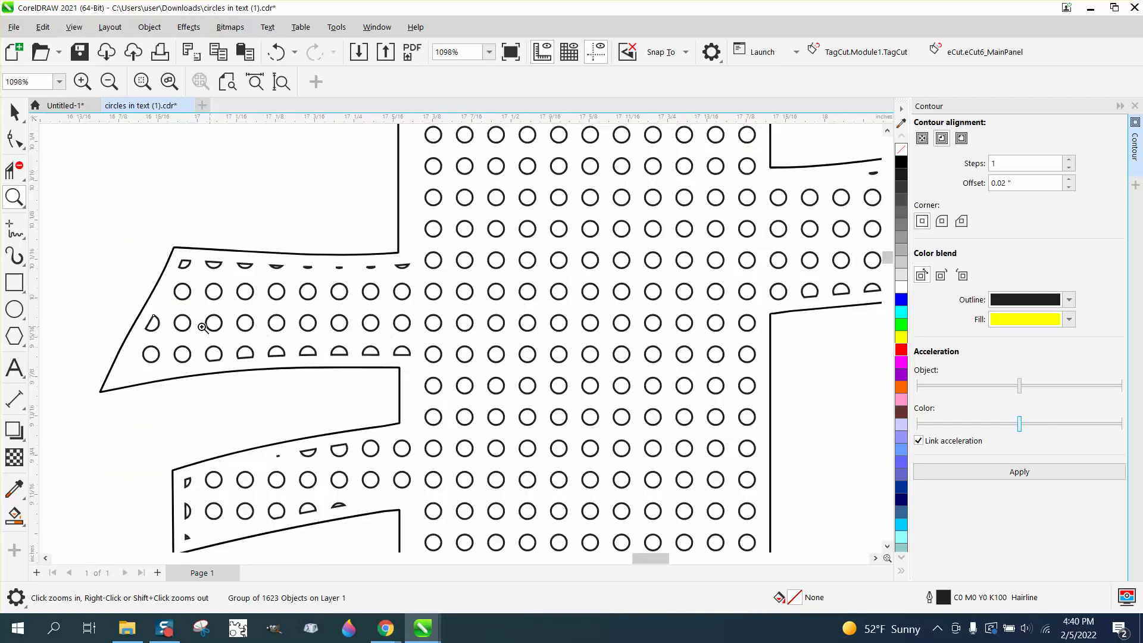
{"action": "scroll", "coordinate": [202, 327], "scroll_direction": "down", "scroll_amount": 8}
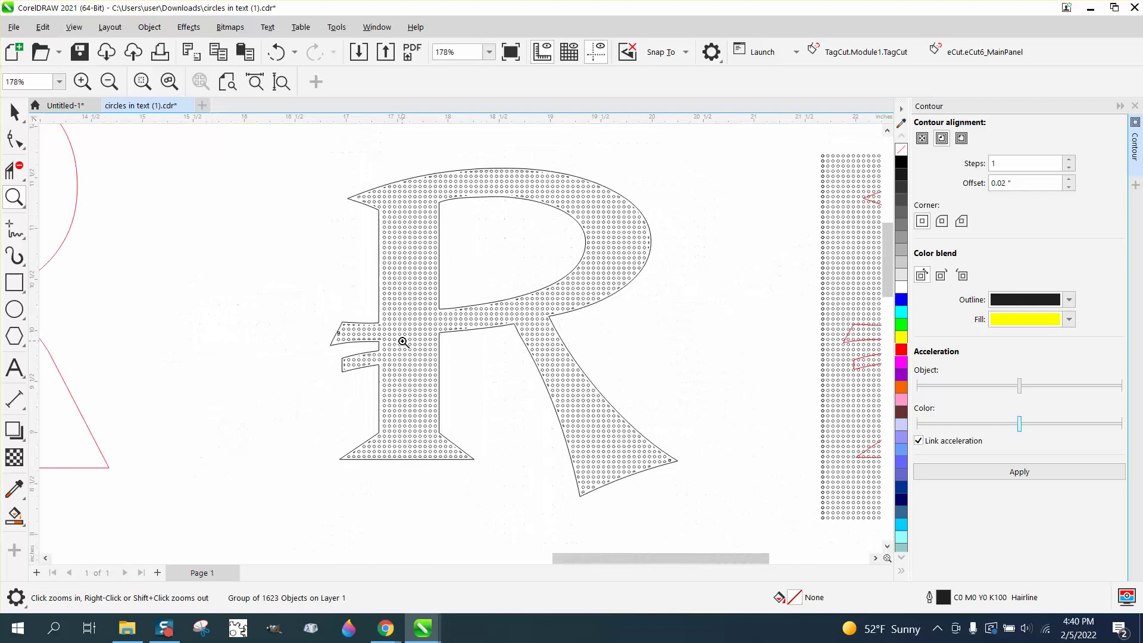
{"action": "scroll", "coordinate": [404, 342], "scroll_direction": "down", "scroll_amount": 4}
{"action": "scroll", "coordinate": [225, 455], "scroll_direction": "up", "scroll_amount": 7}
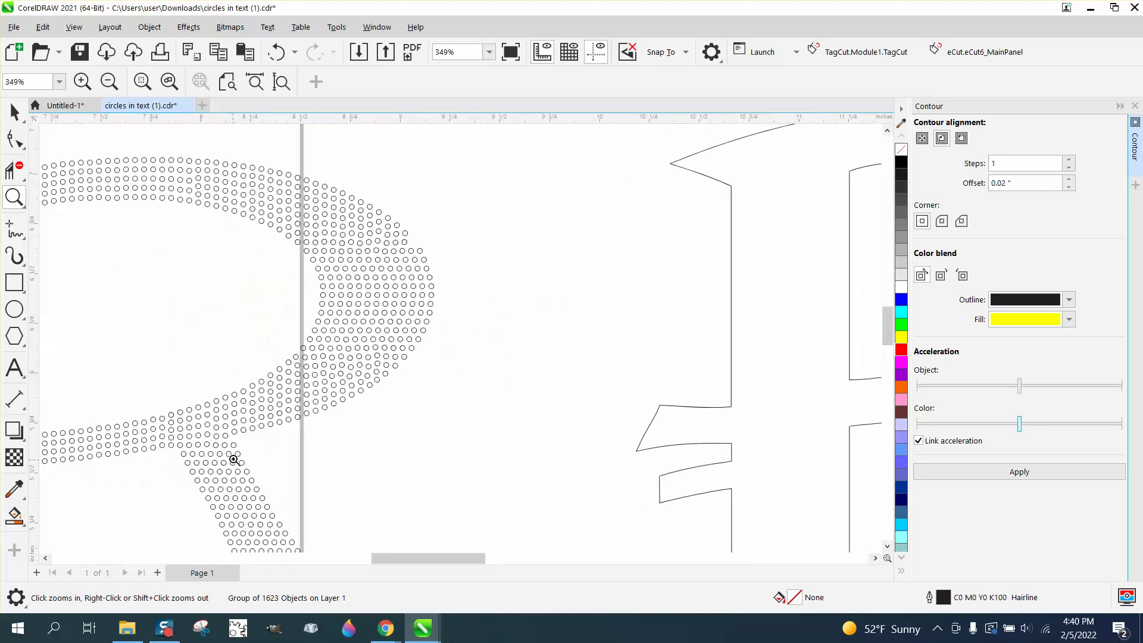
{"action": "scroll", "coordinate": [253, 414], "scroll_direction": "down", "scroll_amount": 6}
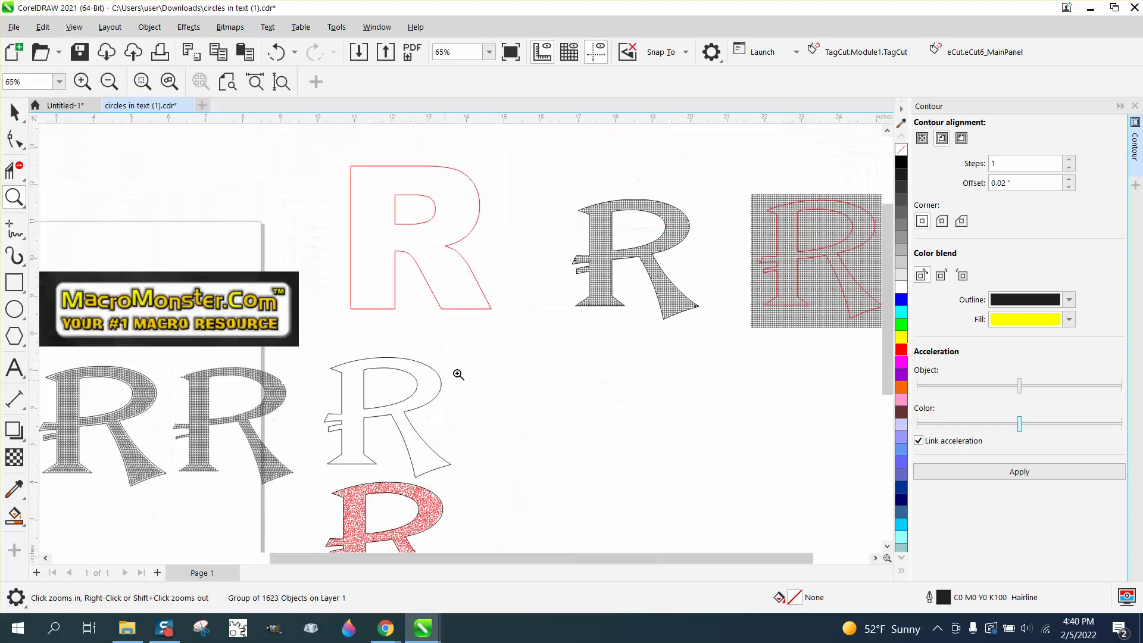
Step: Inspect the edge circles on the R's leg tip and middle junction
{"action": "left_click_drag", "start_coordinate": [554, 250], "coordinate": [723, 355]}
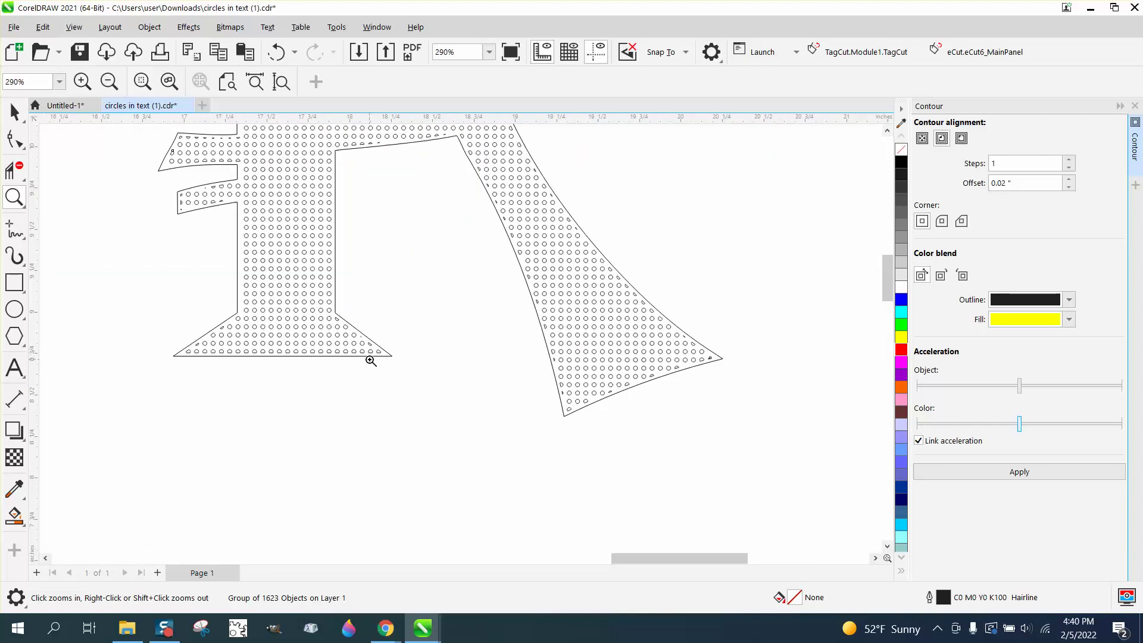
{"action": "left_click_drag", "start_coordinate": [356, 326], "coordinate": [434, 375]}
{"action": "scroll", "coordinate": [462, 401], "scroll_direction": "down", "scroll_amount": 2}
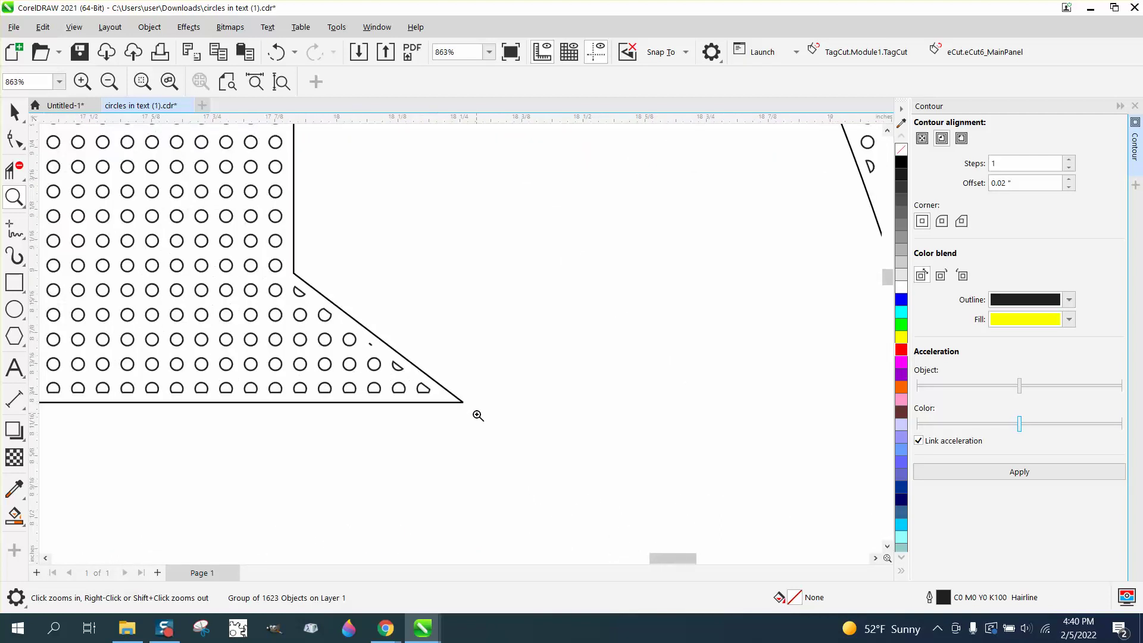
{"action": "scroll", "coordinate": [478, 415], "scroll_direction": "down", "scroll_amount": 3}
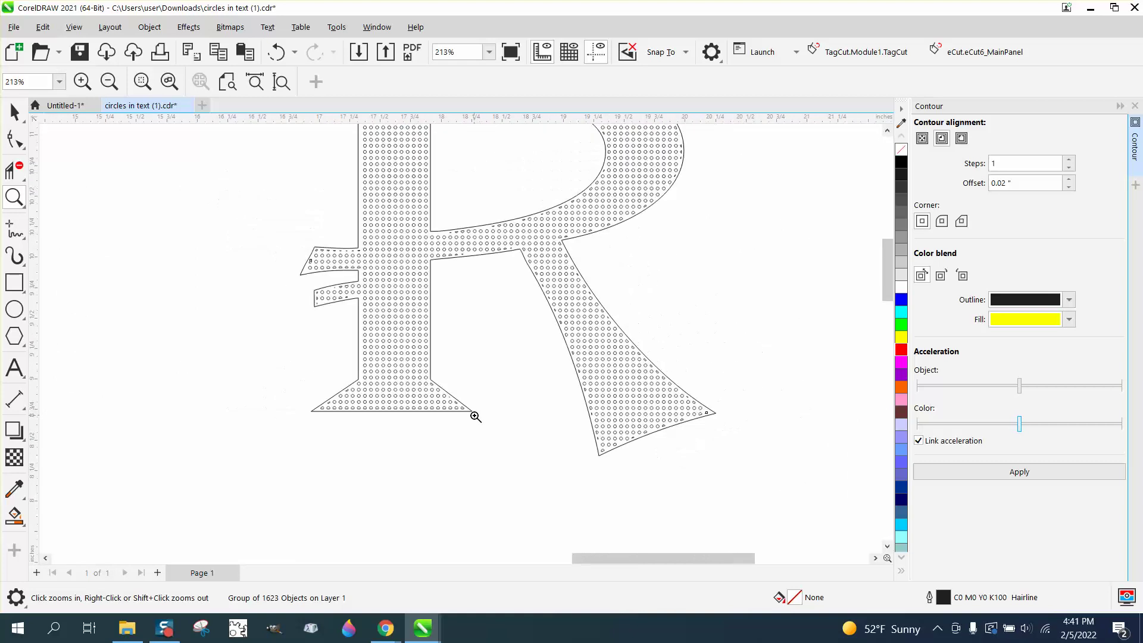
{"action": "scroll", "coordinate": [475, 417], "scroll_direction": "down", "scroll_amount": 1}
{"action": "left_click_drag", "start_coordinate": [485, 239], "coordinate": [575, 301]}
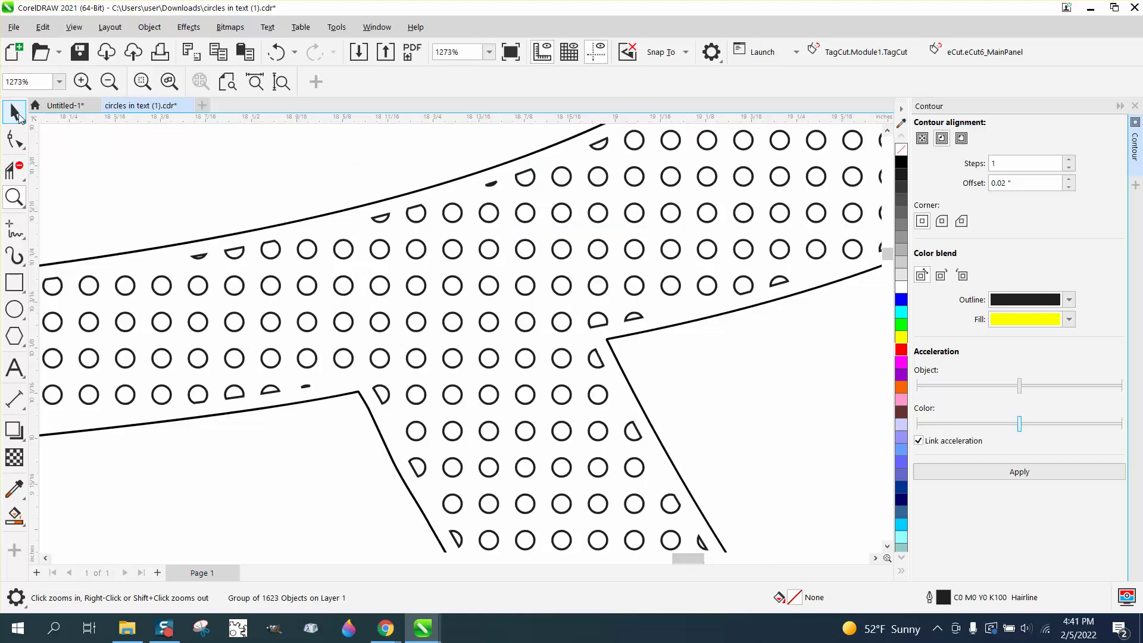
Step: Ungroup the 1623-circle group into separate circles
{"action": "key", "text": "space"}
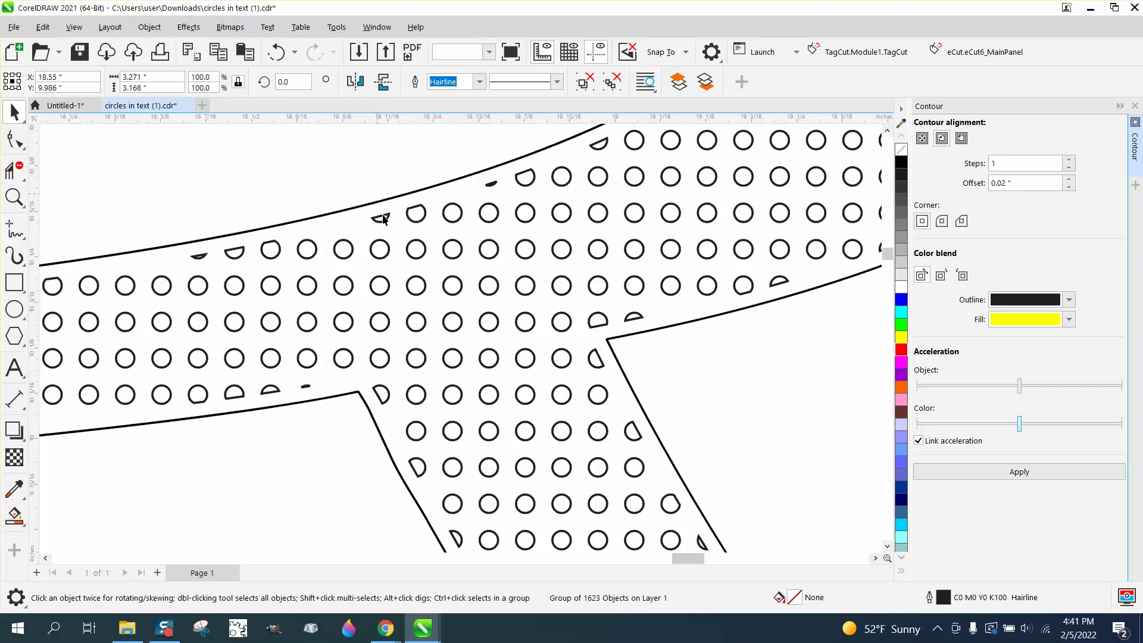
{"action": "left_click", "coordinate": [383, 220]}
{"action": "left_click", "coordinate": [383, 221]}
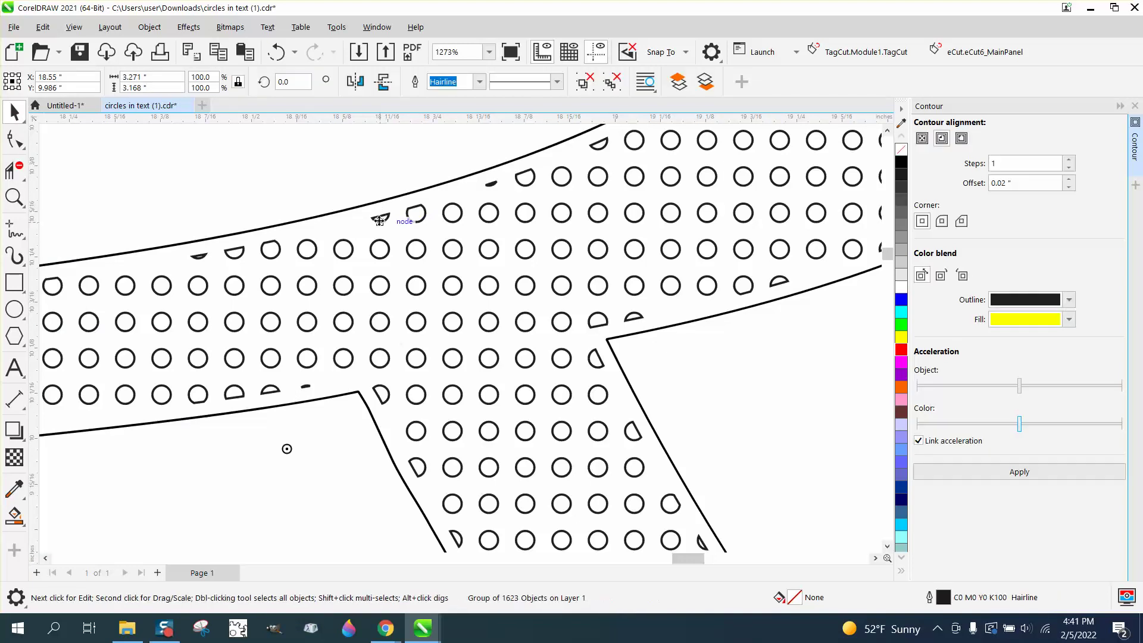
{"action": "left_click", "coordinate": [149, 27]}
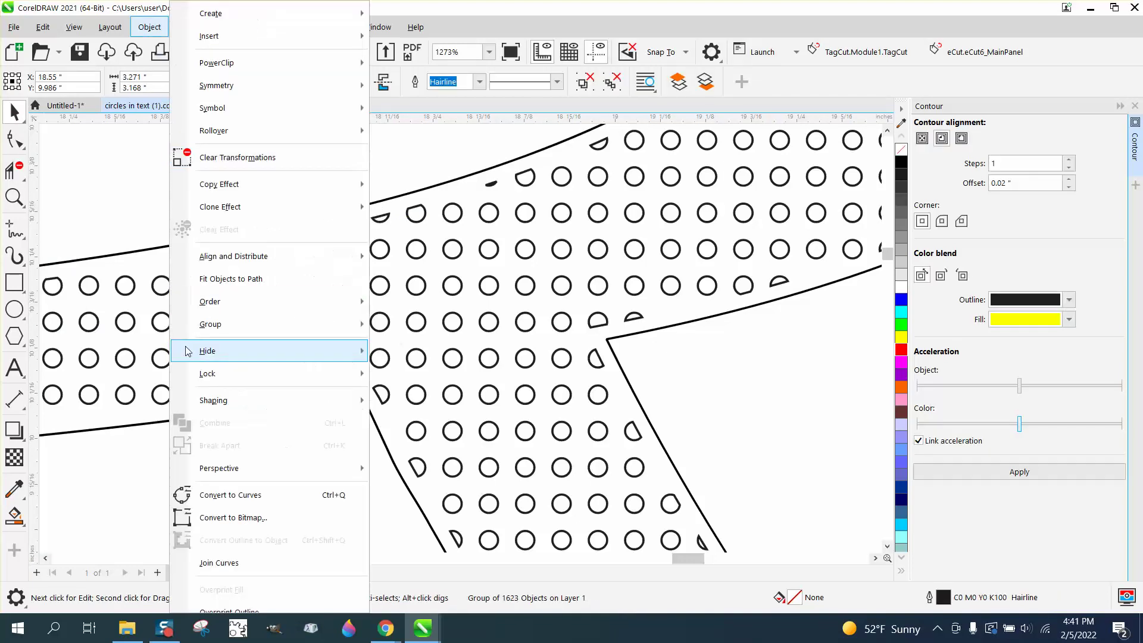
{"action": "mouse_move", "coordinate": [209, 330]}
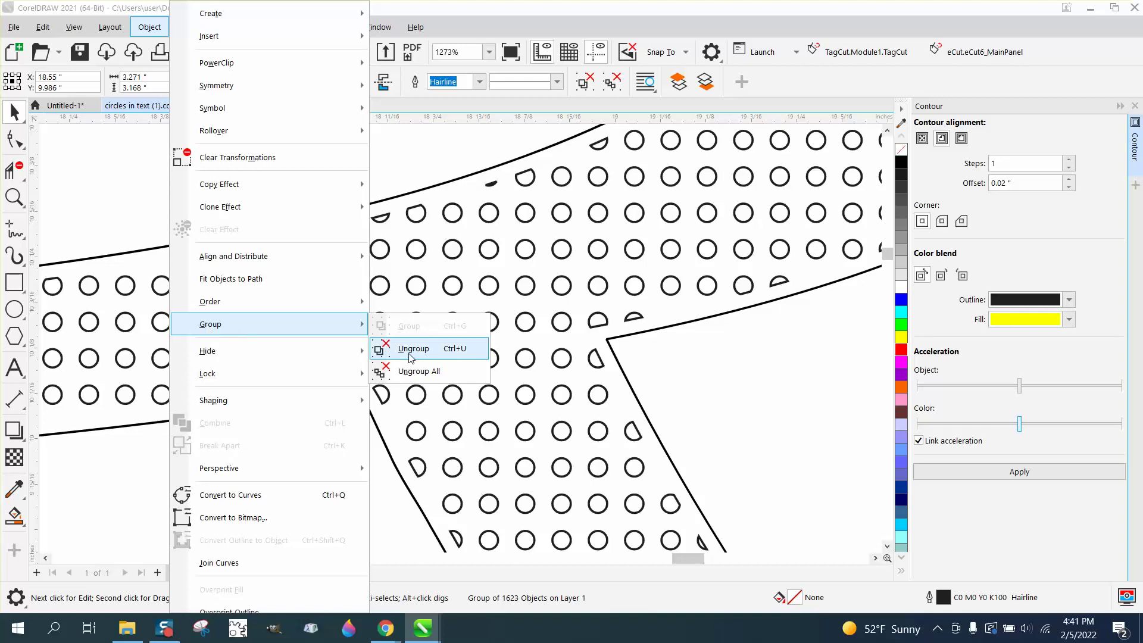
{"action": "left_click", "coordinate": [411, 349]}
Step: Delete five partial circle fragments along the R's curved top edge
{"action": "left_click", "coordinate": [383, 220]}
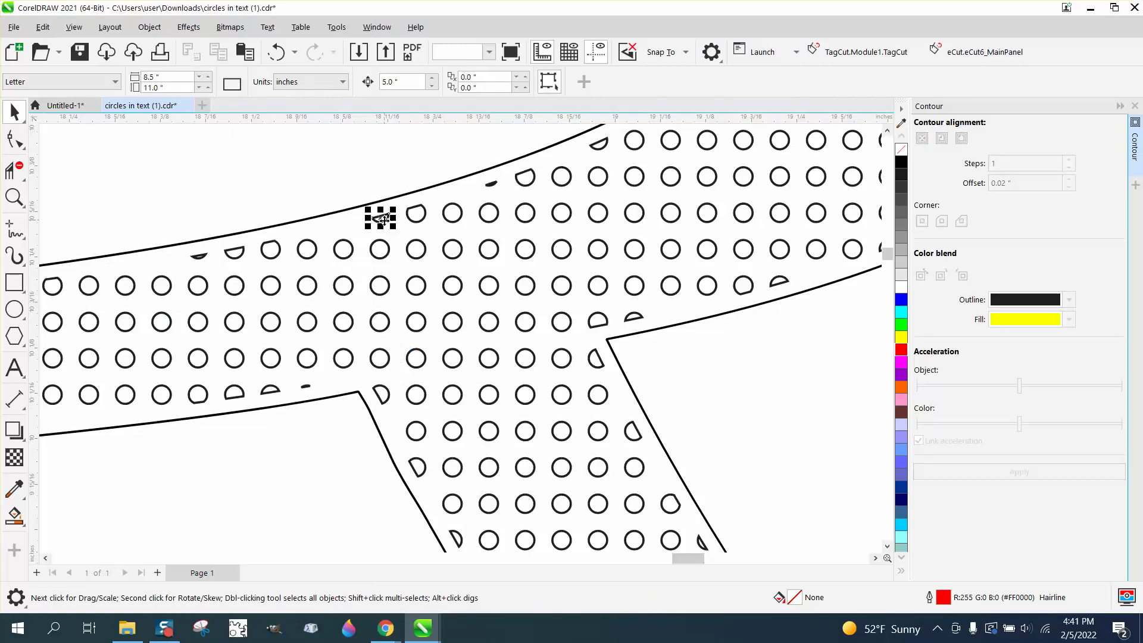
{"action": "key", "text": "Delete"}
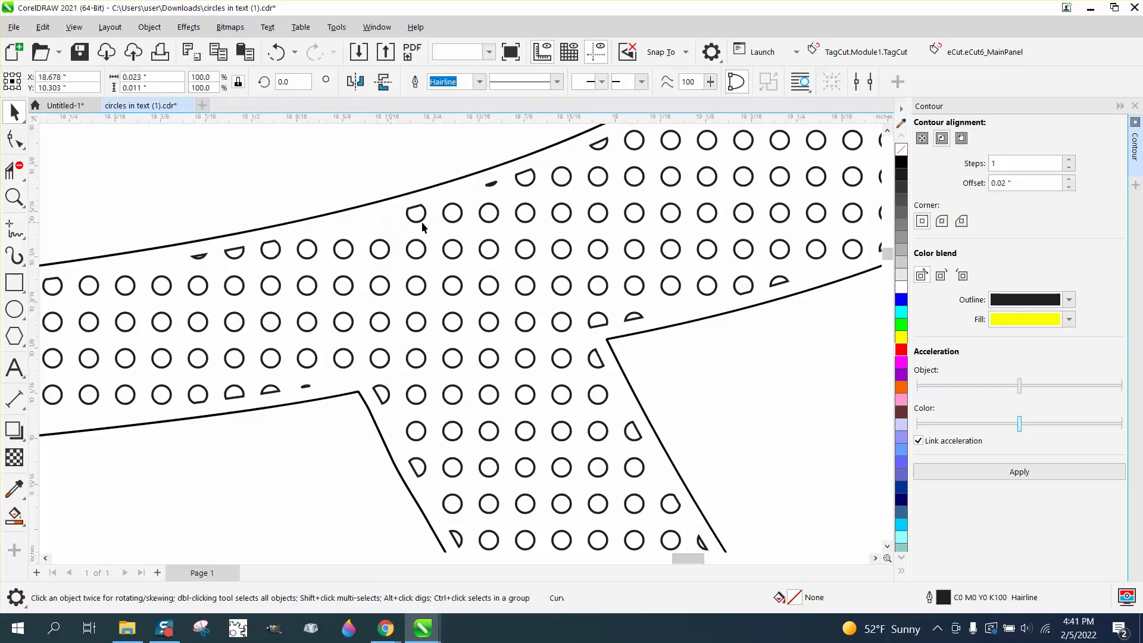
{"action": "left_click", "coordinate": [419, 225]}
{"action": "key", "text": "Delete"}
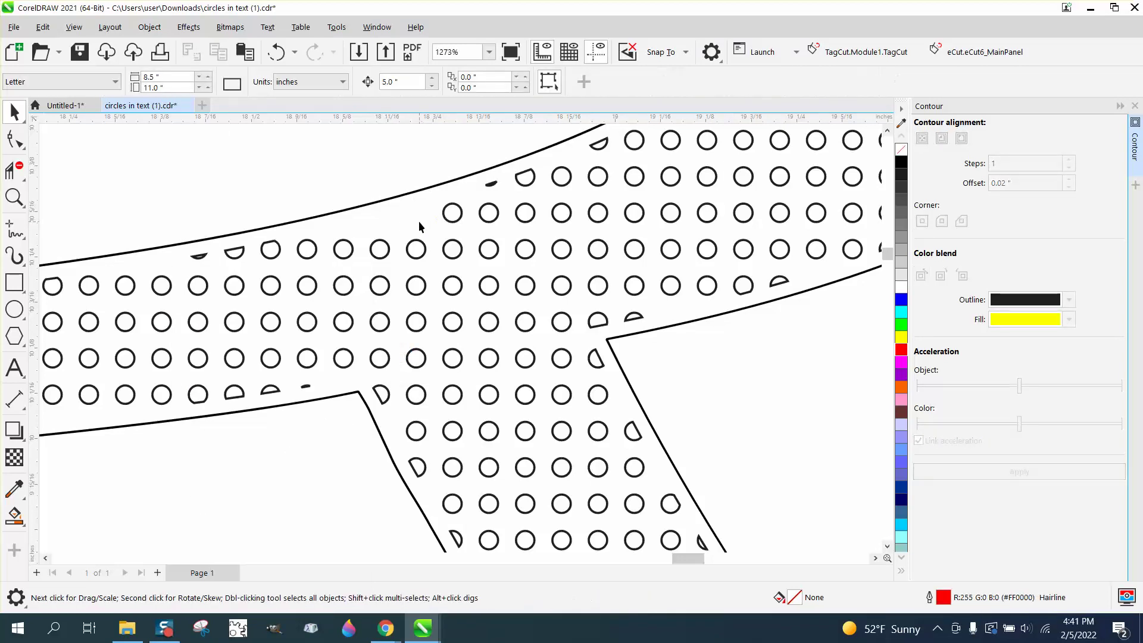
{"action": "left_click", "coordinate": [489, 188]}
{"action": "key", "text": "Delete"}
{"action": "left_click", "coordinate": [200, 257]}
{"action": "key", "text": "Delete"}
{"action": "left_click", "coordinate": [239, 256]}
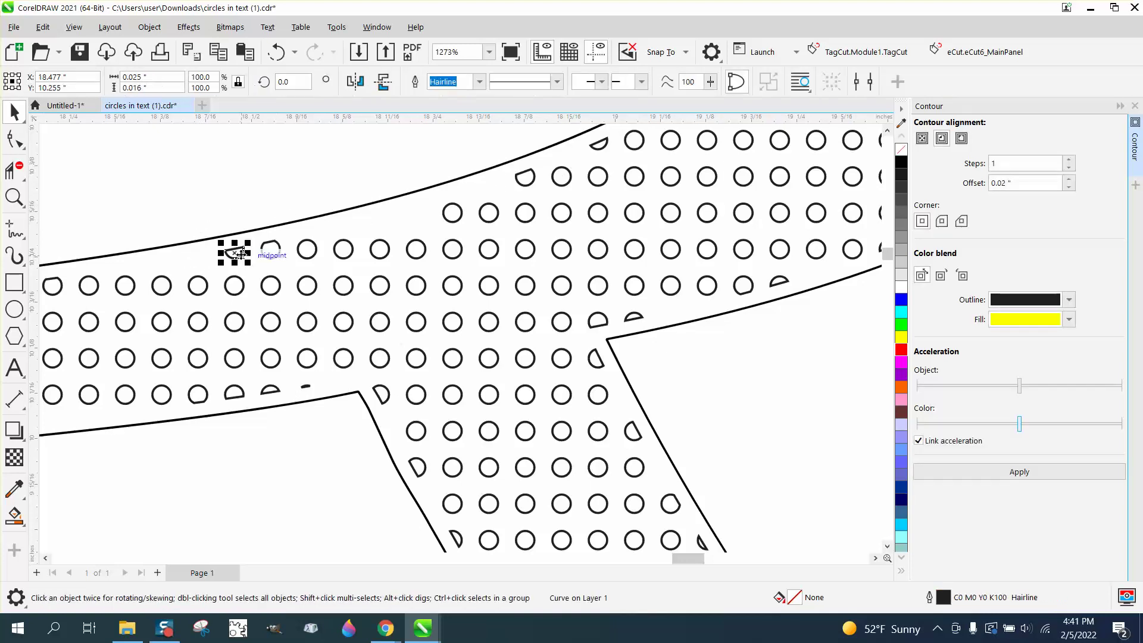
{"action": "key", "text": "Delete"}
{"action": "left_click", "coordinate": [449, 217]}
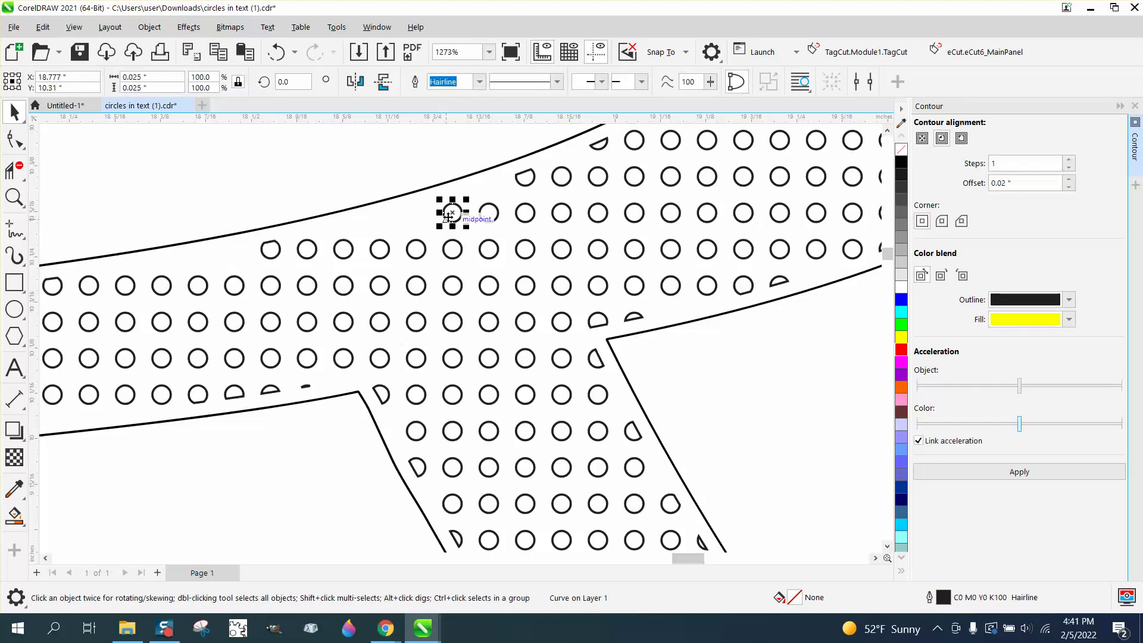
Step: Set a 0.05" nudge distance and move two whole circles into the edge gaps
{"action": "left_click", "coordinate": [349, 172]}
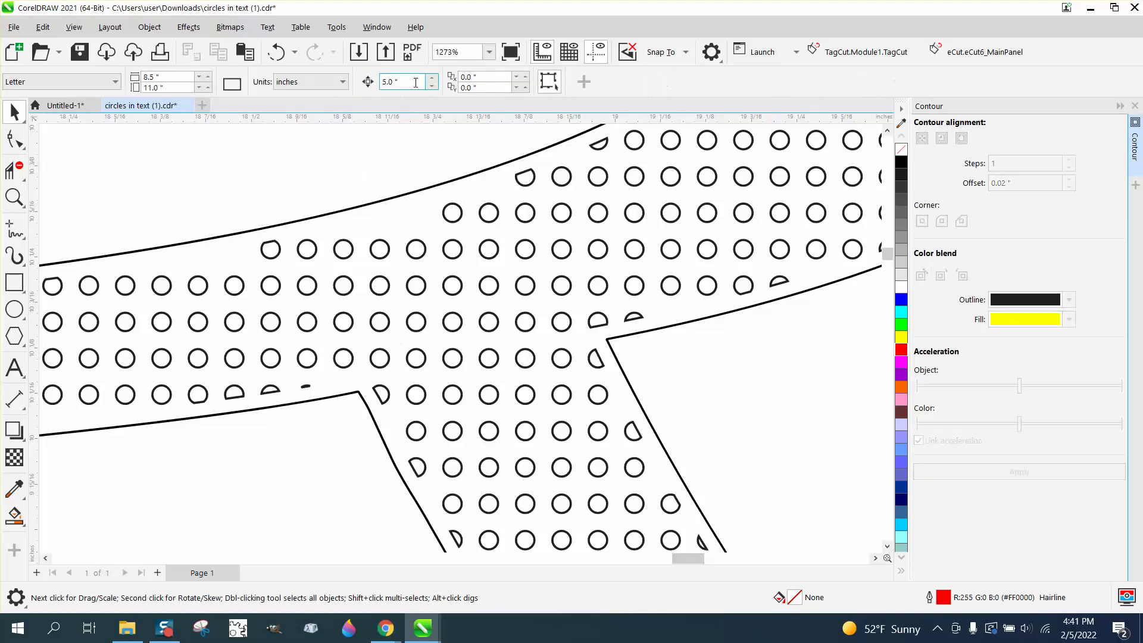
{"action": "type", "text": ".05"}
{"action": "left_click", "coordinate": [453, 222]}
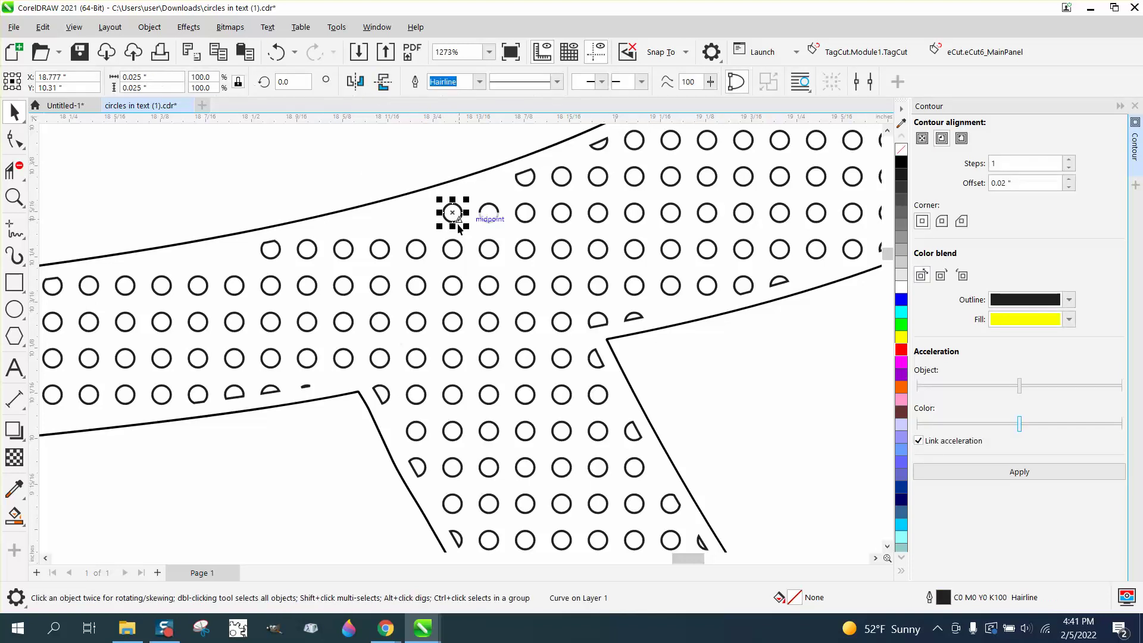
{"action": "key", "text": "Left"}
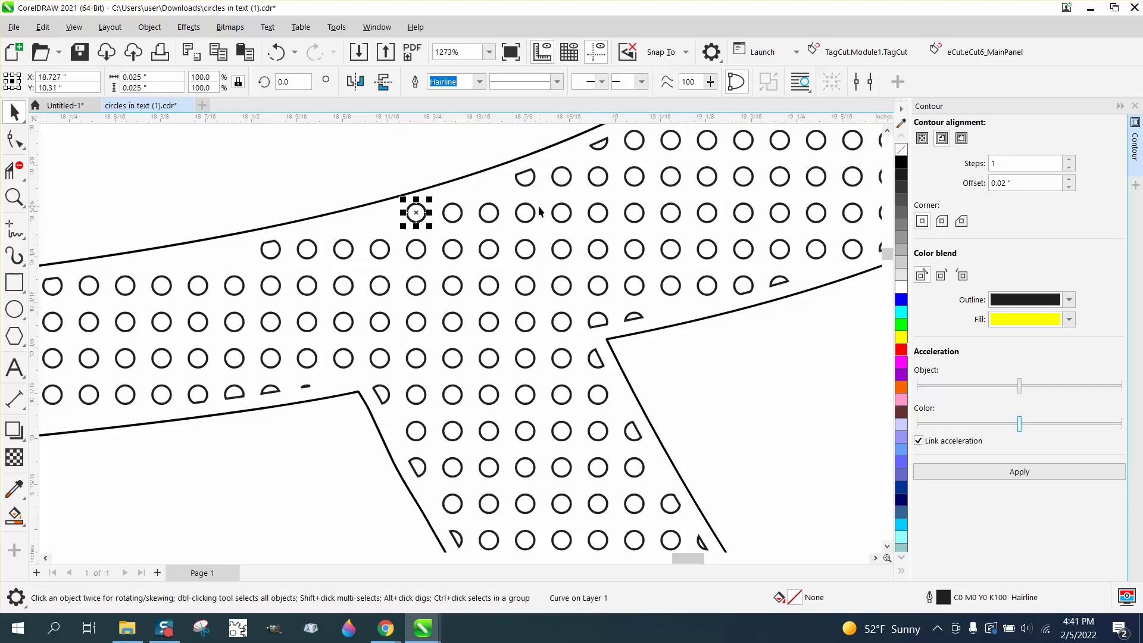
{"action": "left_click_drag", "start_coordinate": [419, 215], "coordinate": [487, 186]}
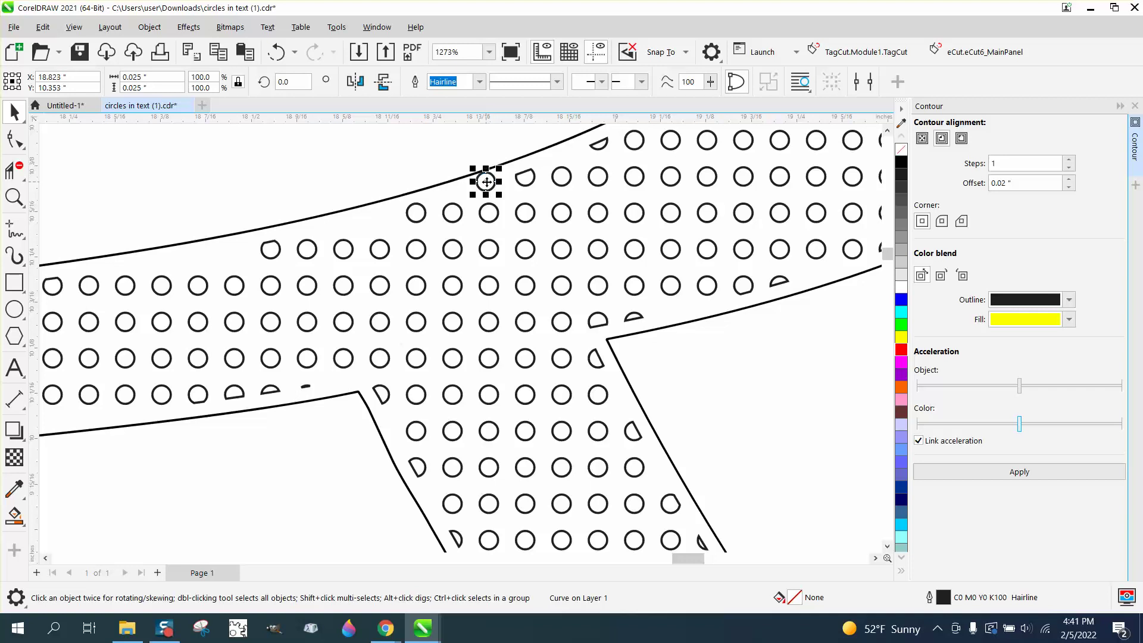
{"action": "scroll", "coordinate": [458, 381], "scroll_direction": "down", "scroll_amount": 3}
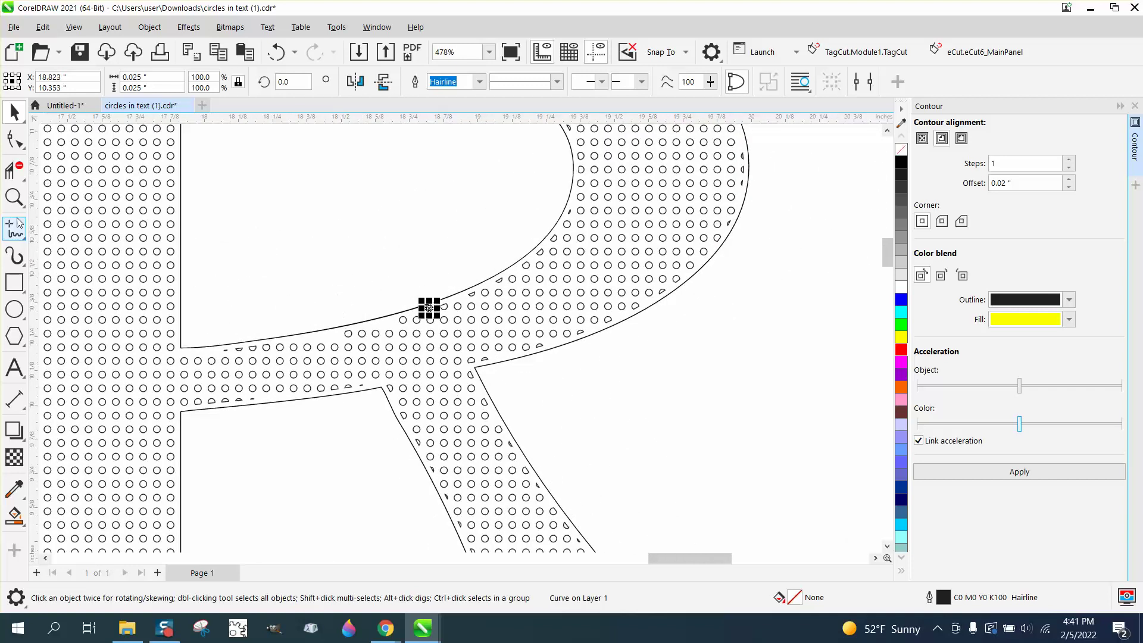
Step: Check the refilled edge, then drag the red outline R above the circle-filled R
{"action": "left_click", "coordinate": [15, 197]}
{"action": "left_click_drag", "start_coordinate": [321, 280], "coordinate": [543, 374]}
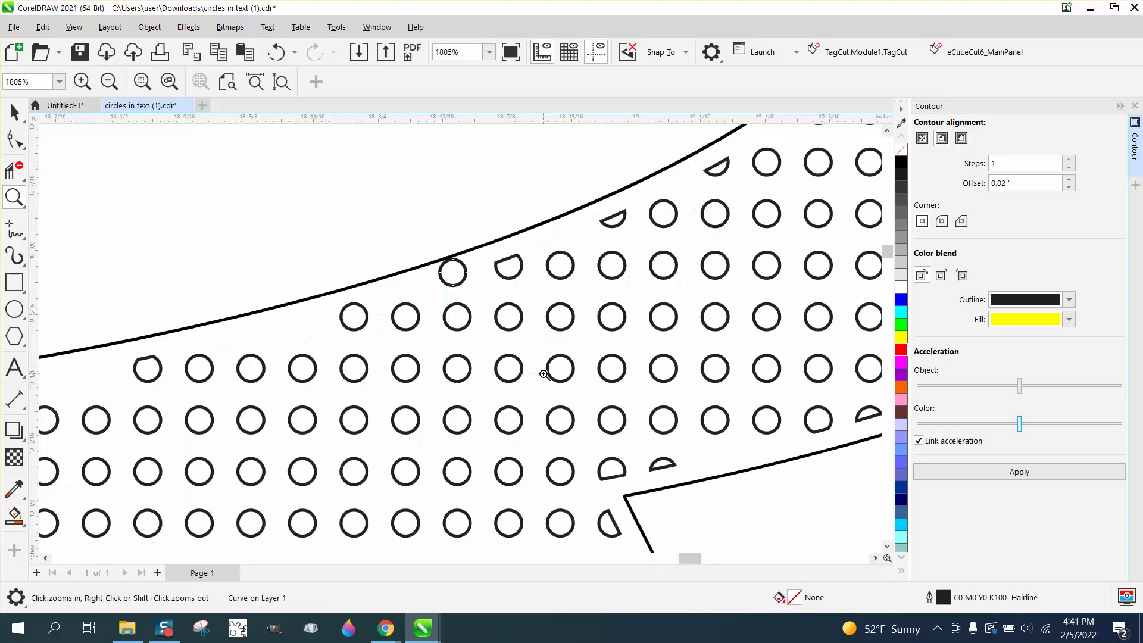
{"action": "scroll", "coordinate": [544, 374], "scroll_direction": "down", "scroll_amount": 3}
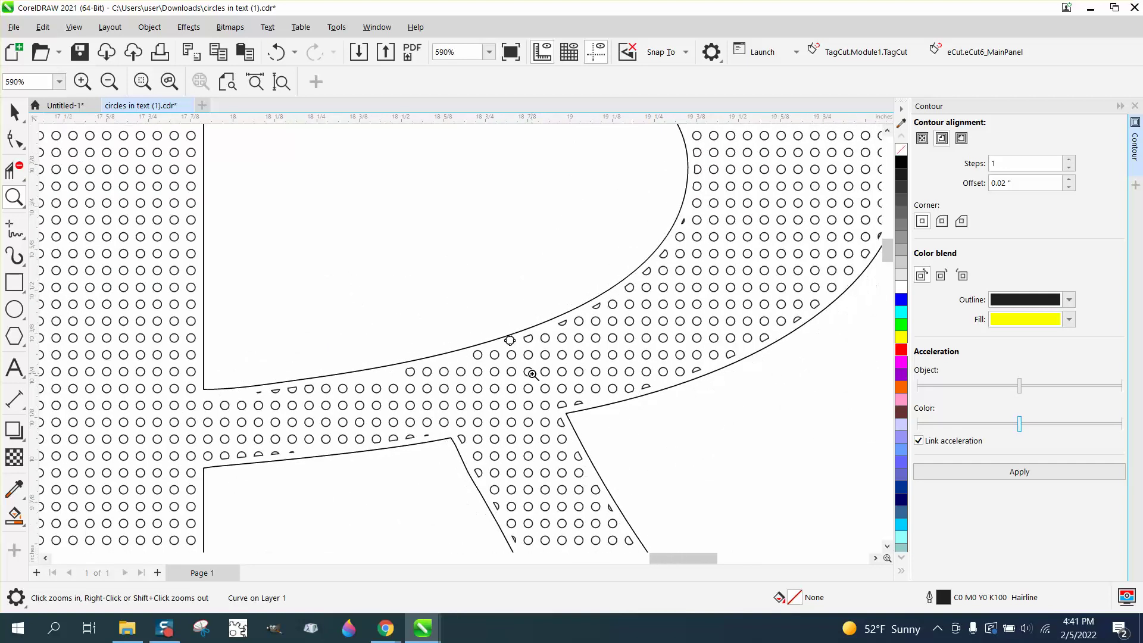
{"action": "scroll", "coordinate": [532, 374], "scroll_direction": "down", "scroll_amount": 4}
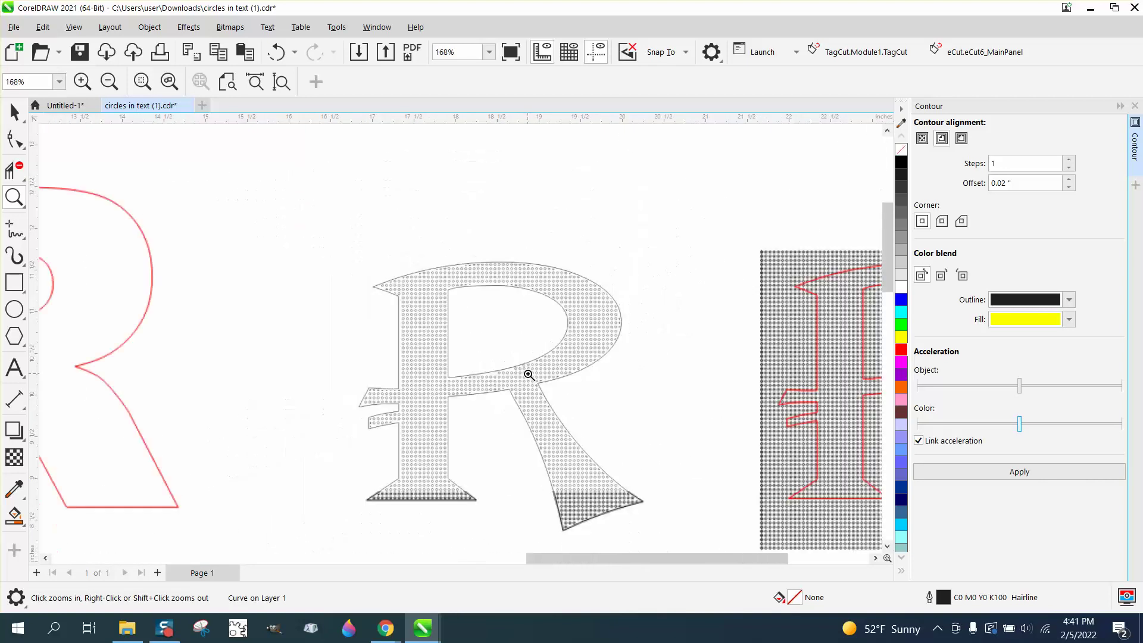
{"action": "scroll", "coordinate": [515, 376], "scroll_direction": "down", "scroll_amount": 1}
{"action": "scroll", "coordinate": [508, 372], "scroll_direction": "down", "scroll_amount": 3}
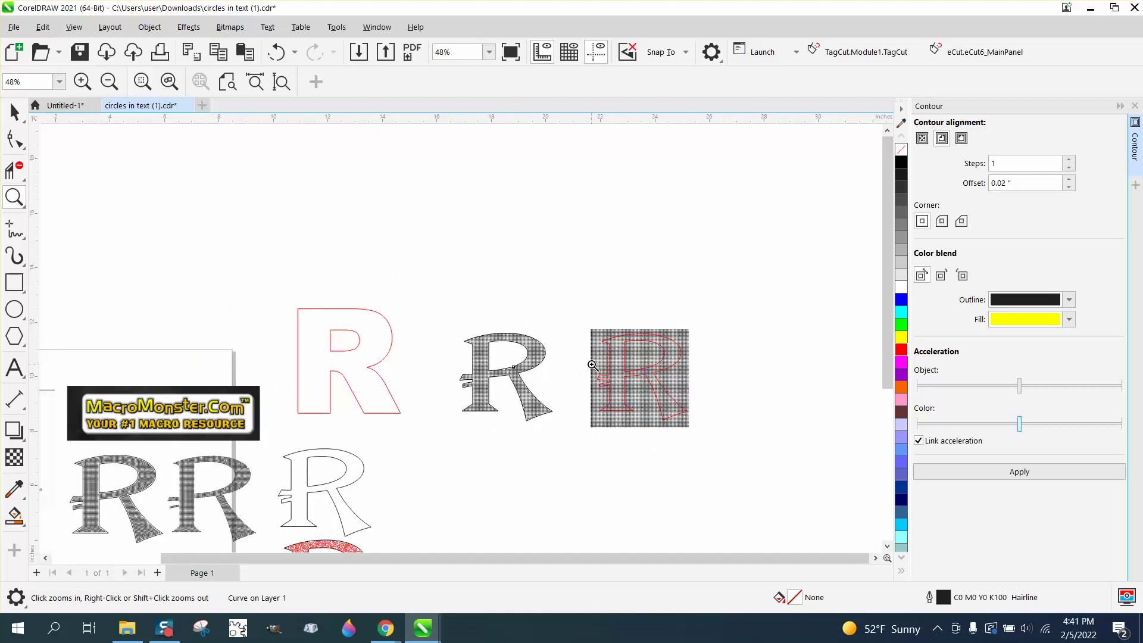
{"action": "left_click", "coordinate": [15, 112]}
{"action": "mouse_move", "coordinate": [387, 318]}
{"action": "left_mouse_down"}
{"action": "mouse_move", "coordinate": [523, 232]}
{"action": "mouse_move", "coordinate": [562, 222]}
{"action": "left_mouse_up"}
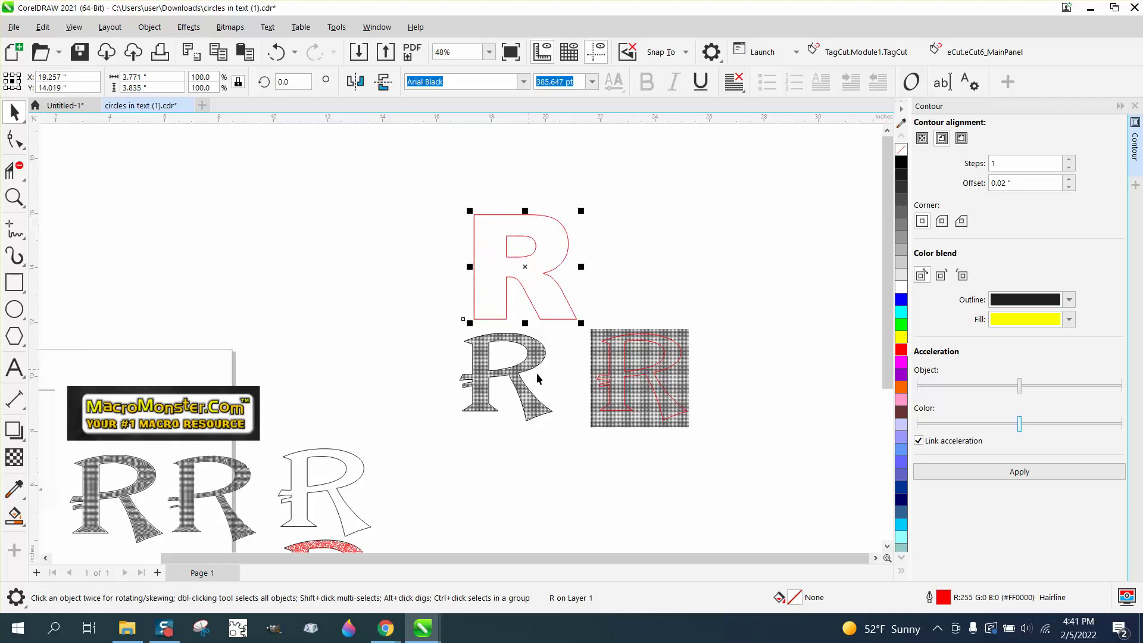
Step: Zoom in on the corner where the R's bowl meets its leg
{"action": "left_click", "coordinate": [14, 197]}
{"action": "left_click_drag", "start_coordinate": [519, 391], "coordinate": [627, 442]}
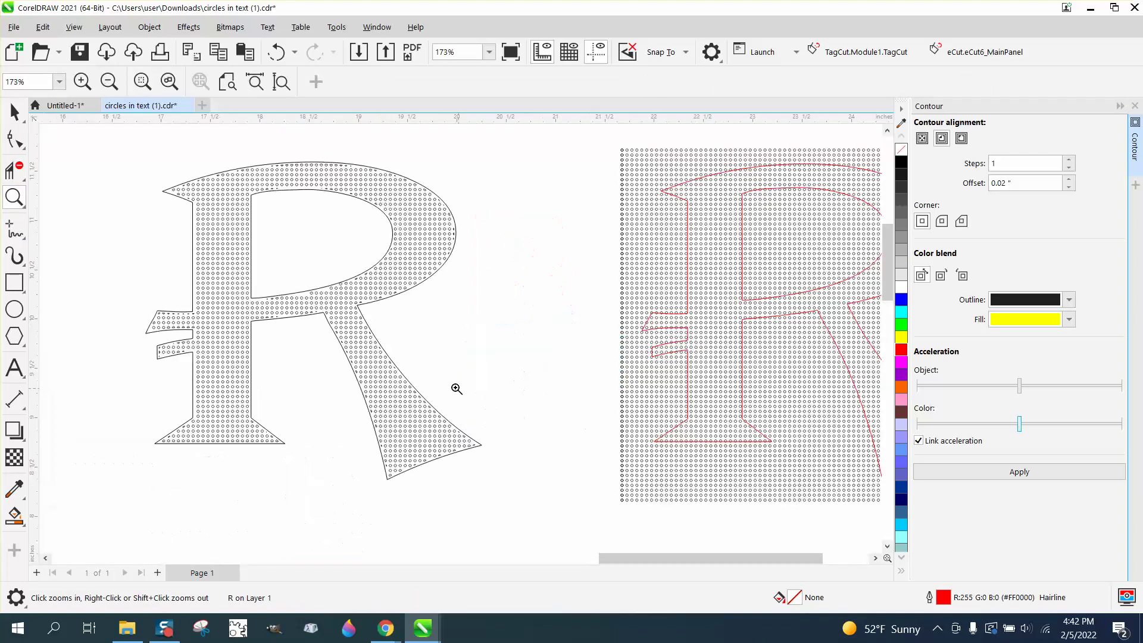
{"action": "left_click_drag", "start_coordinate": [319, 285], "coordinate": [473, 362]}
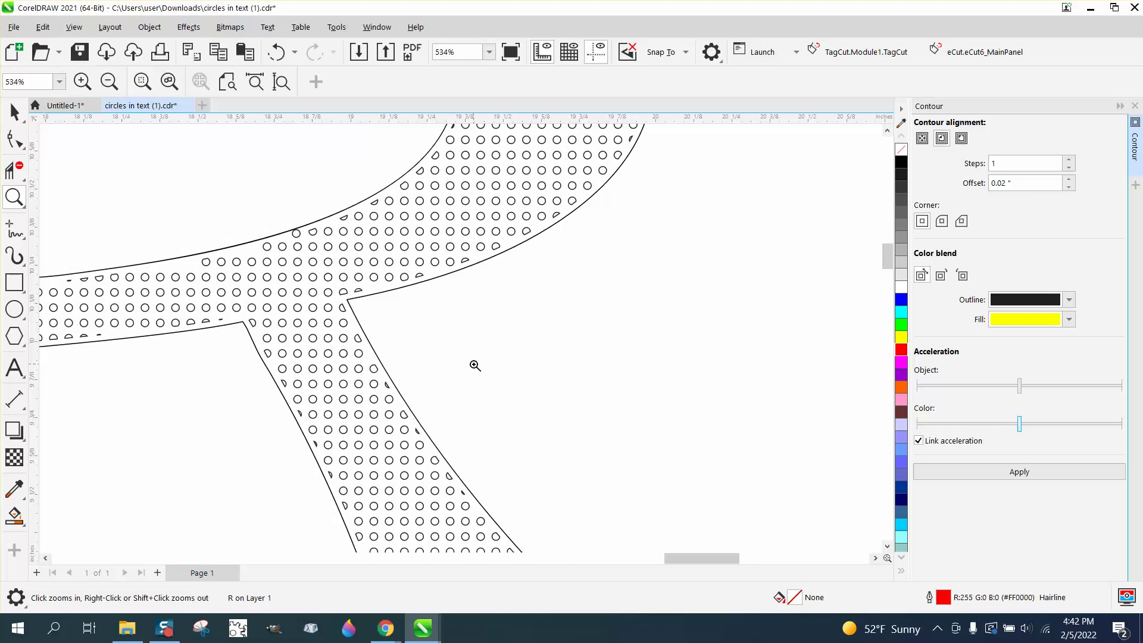
{"action": "scroll", "coordinate": [474, 365], "scroll_direction": "down", "scroll_amount": 1}
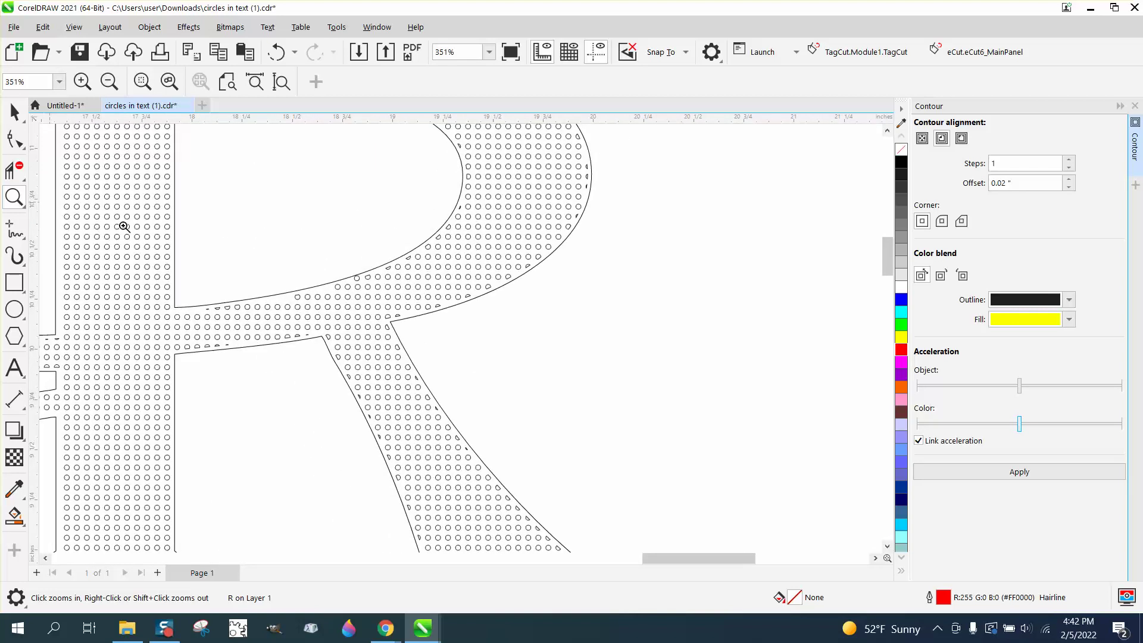
{"action": "left_click_drag", "start_coordinate": [388, 306], "coordinate": [480, 347]}
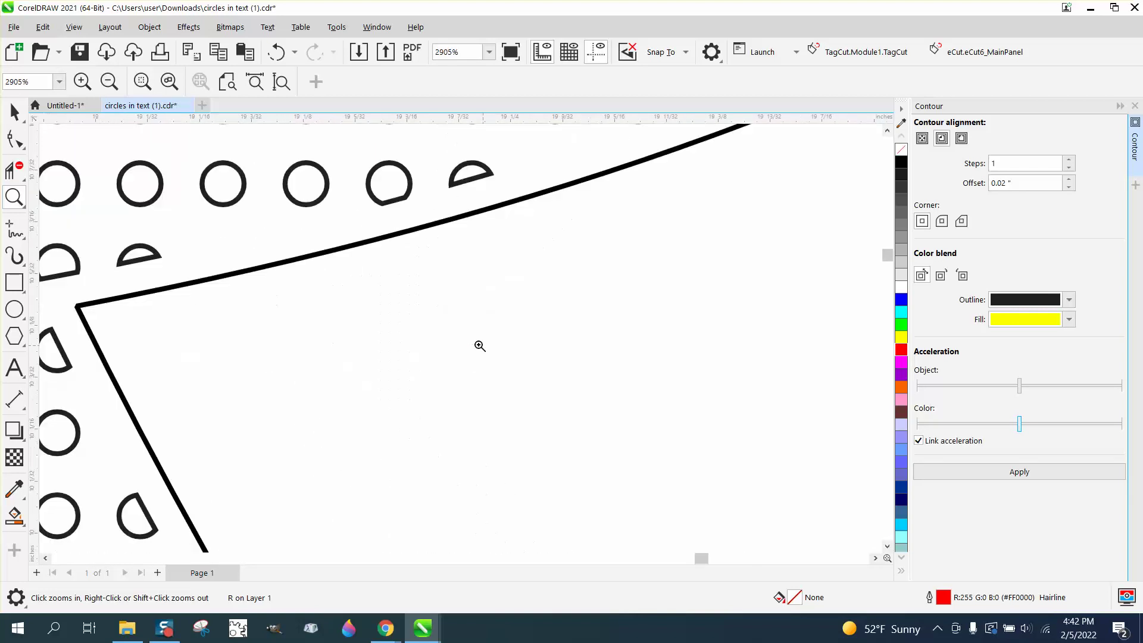
{"action": "left_click", "coordinate": [14, 141]}
{"action": "left_click", "coordinate": [144, 249]}
{"action": "left_click", "coordinate": [144, 249]}
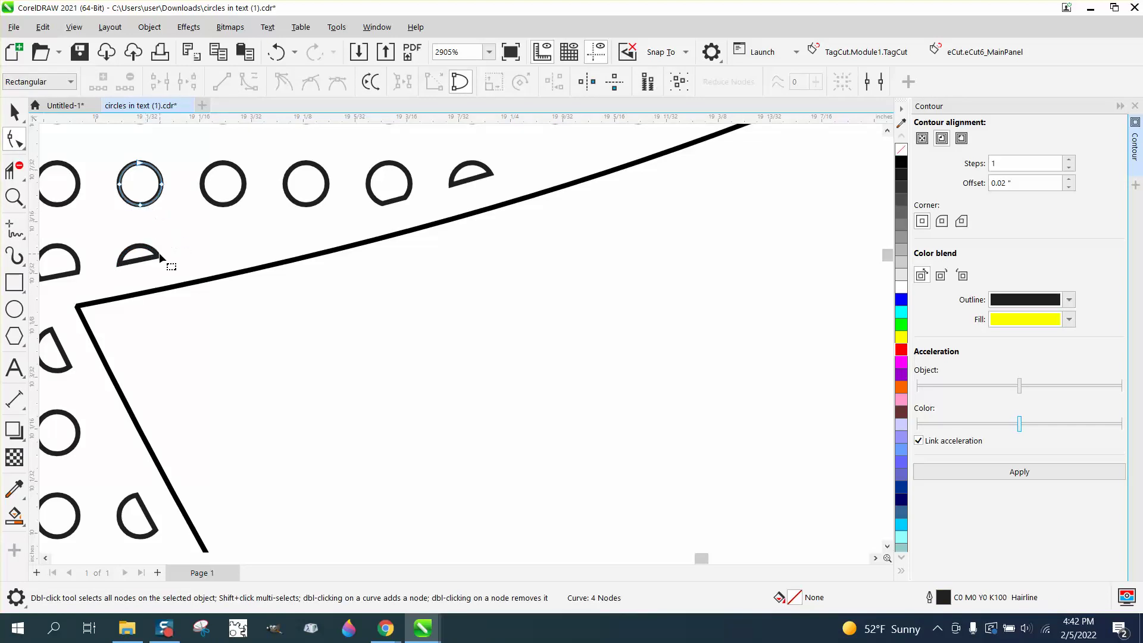
{"action": "left_click", "coordinate": [230, 205]}
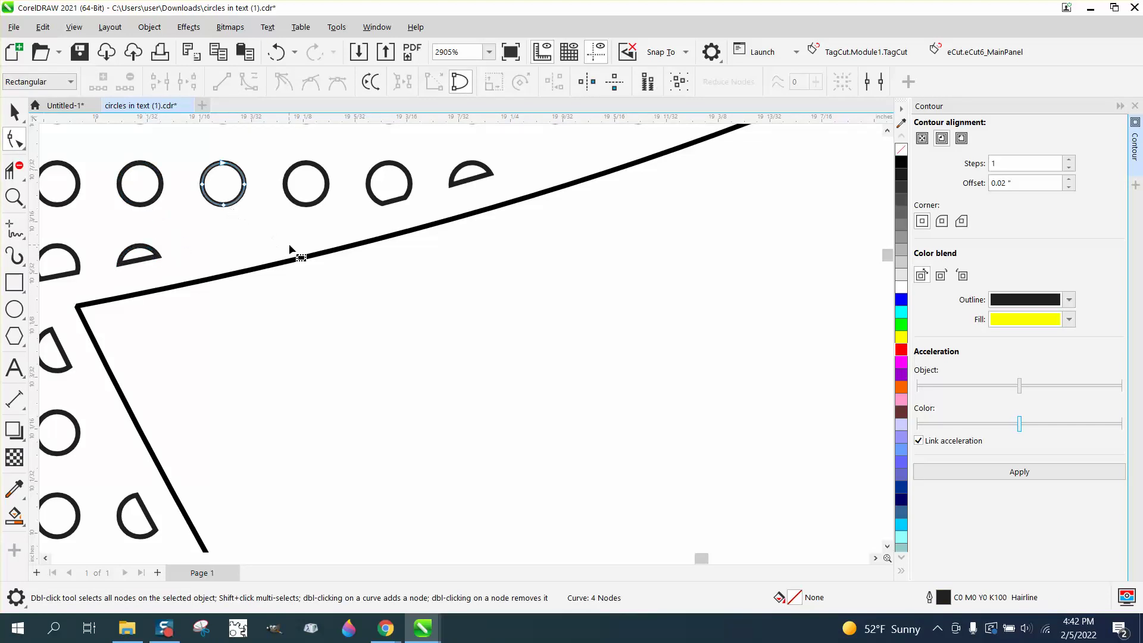
{"action": "scroll", "coordinate": [410, 327], "scroll_direction": "down", "scroll_amount": 2}
{"action": "scroll", "coordinate": [456, 327], "scroll_direction": "down", "scroll_amount": 3}
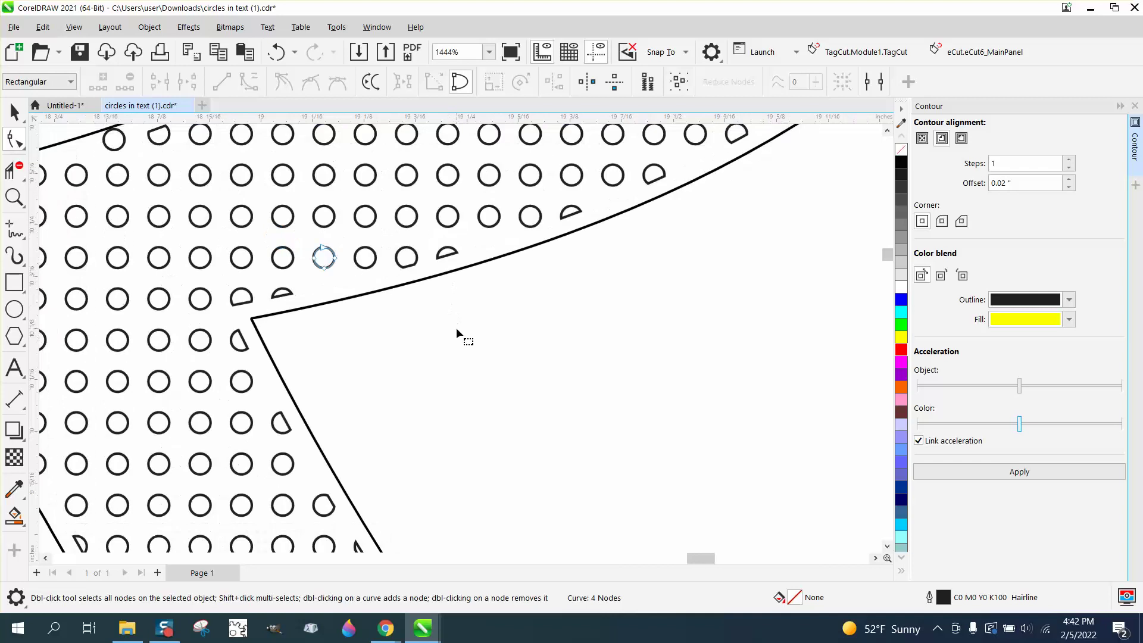
{"action": "scroll", "coordinate": [476, 339], "scroll_direction": "down", "scroll_amount": 3}
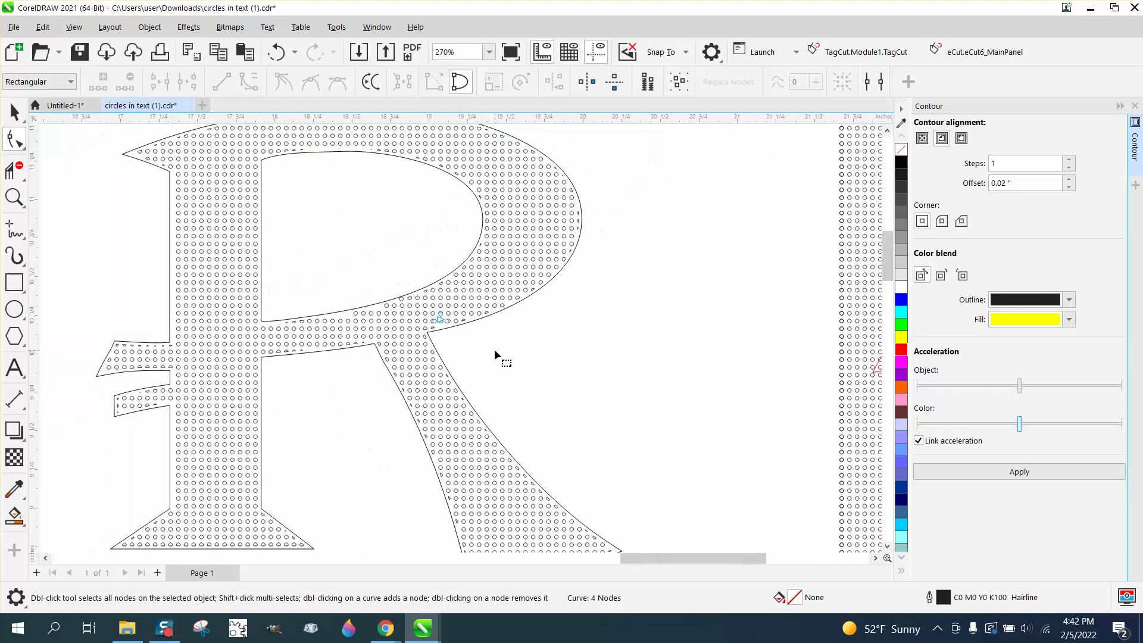